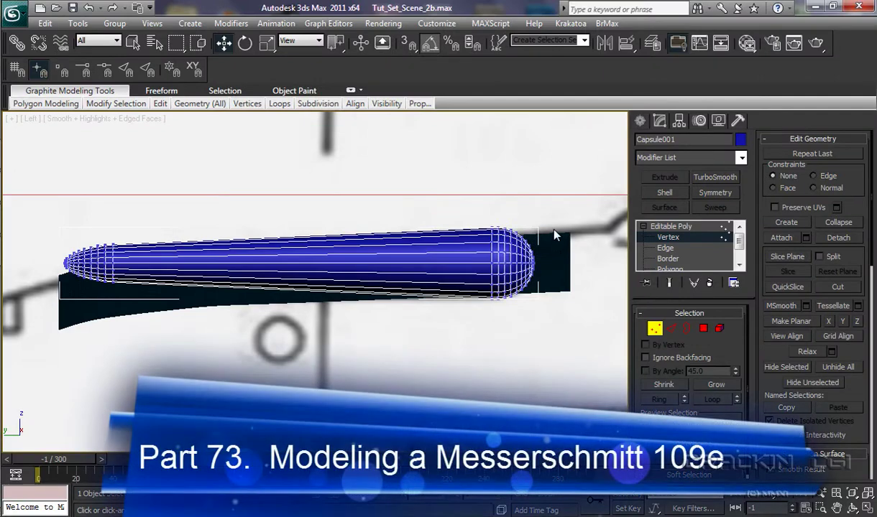
Step: Select the capsule's rounded right-tip vertices, scale them down and shift them left toward the body
{"action": "left_click_drag", "start_coordinate": [552, 218], "coordinate": [496, 328]}
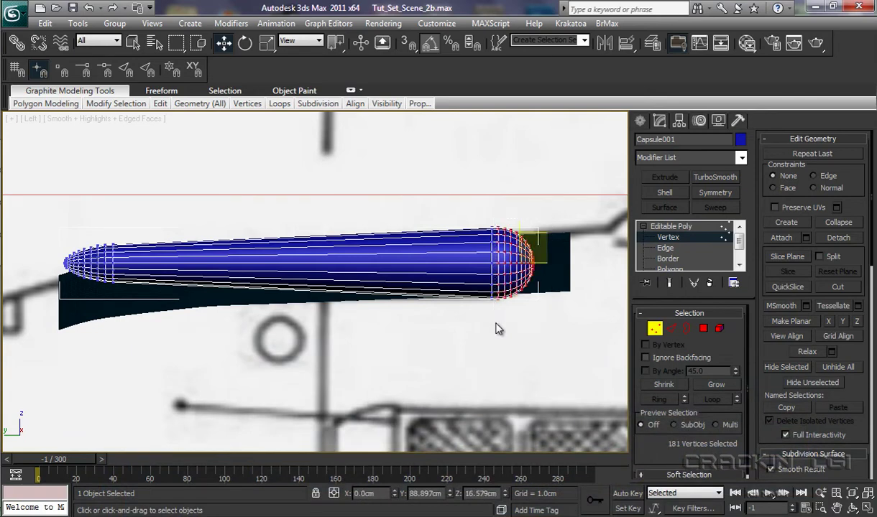
{"action": "key", "text": "r"}
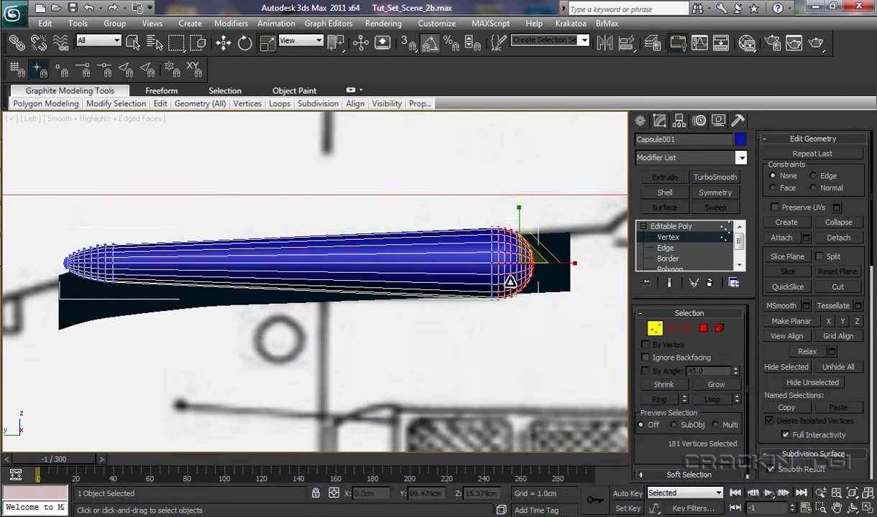
{"action": "left_click_drag", "start_coordinate": [527, 253], "coordinate": [513, 283]}
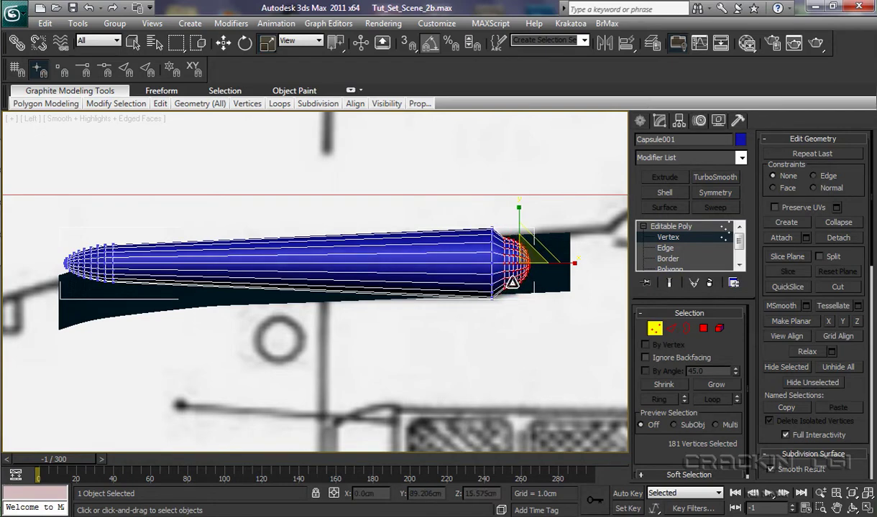
{"action": "key", "text": "w"}
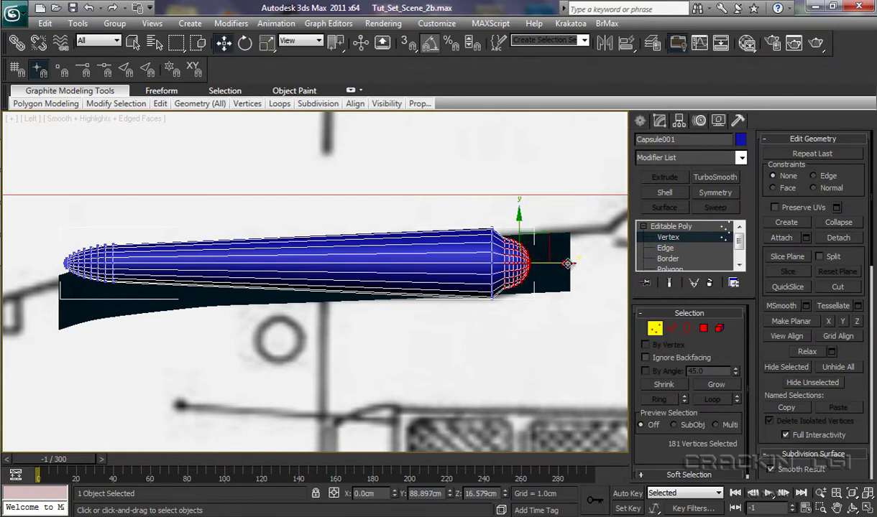
{"action": "left_click_drag", "start_coordinate": [569, 264], "coordinate": [500, 300]}
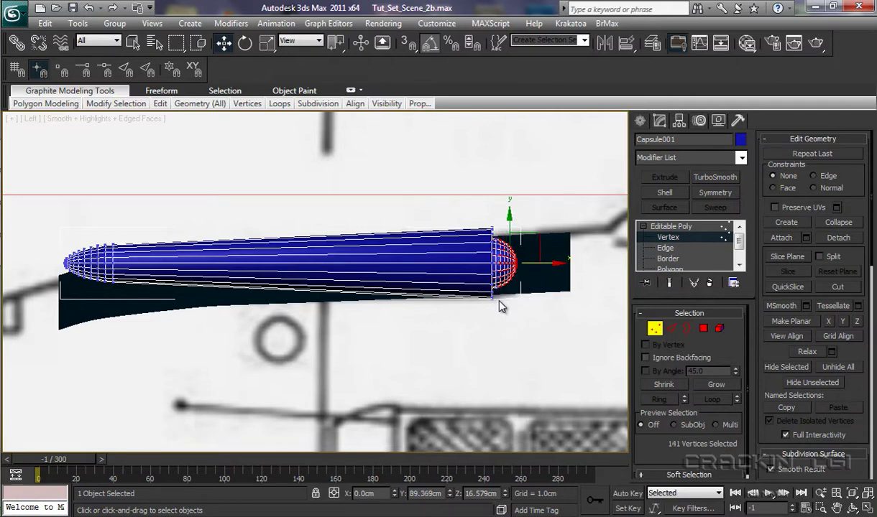
Step: Scale the right-end vertices uniformly to 94% and nudge them slightly left
{"action": "key", "text": "r"}
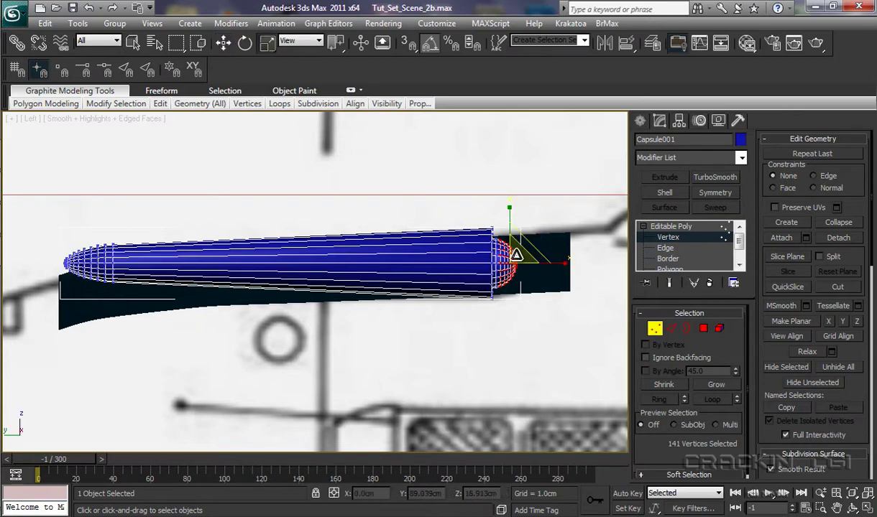
{"action": "left_click_drag", "start_coordinate": [517, 255], "coordinate": [516, 272]}
{"action": "key", "text": "w"}
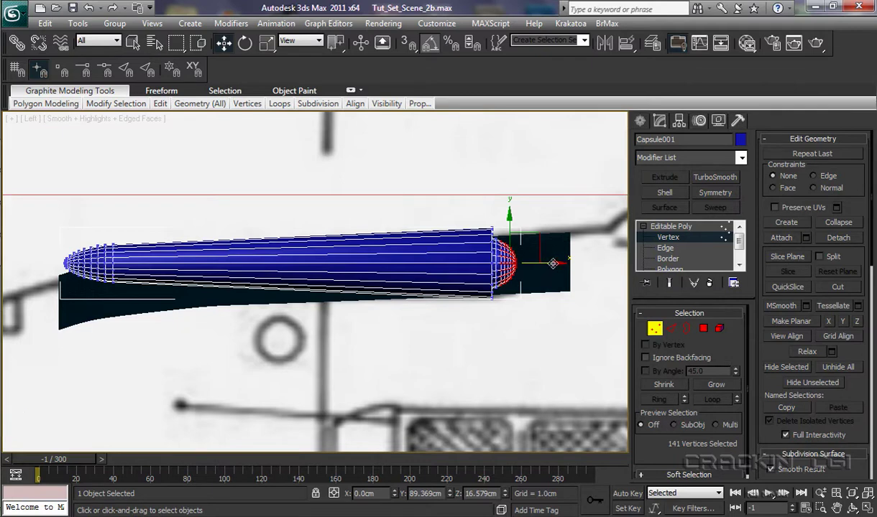
{"action": "left_click_drag", "start_coordinate": [552, 264], "coordinate": [550, 265]}
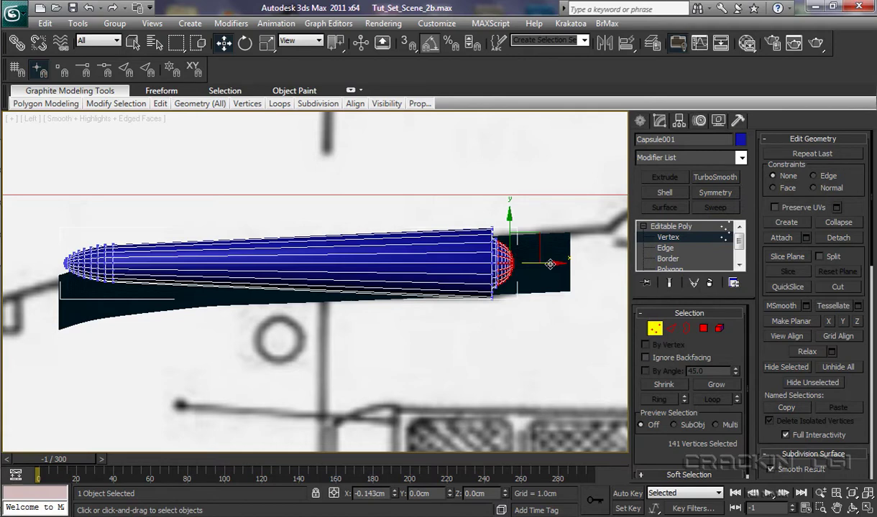
{"action": "left_click_drag", "start_coordinate": [550, 264], "coordinate": [548, 265]}
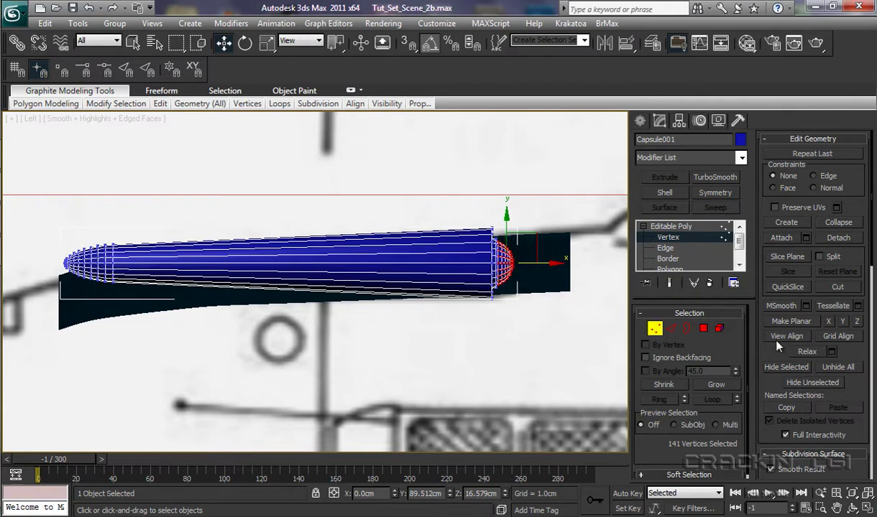
Step: Flatten the end cap with Make Planar Z, then move all right-end vertices right along X
{"action": "left_click", "coordinate": [858, 322]}
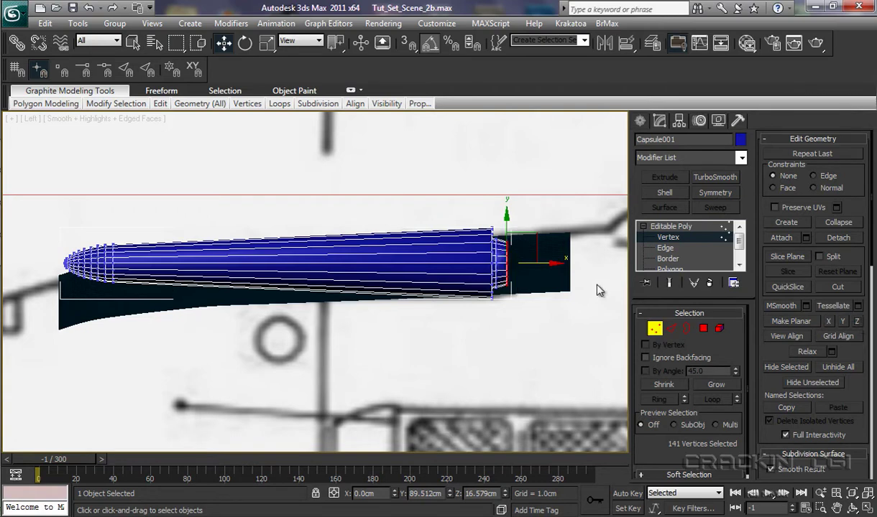
{"action": "left_click_drag", "start_coordinate": [553, 264], "coordinate": [542, 265]}
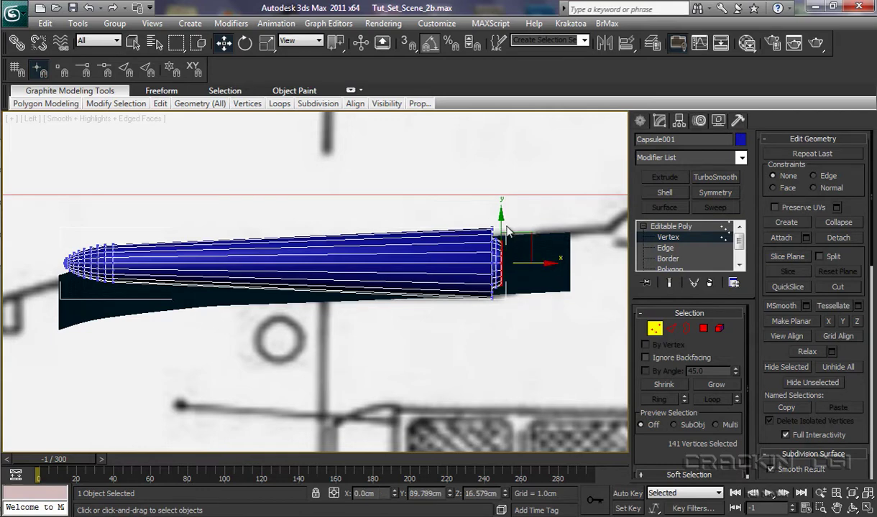
{"action": "left_click_drag", "start_coordinate": [483, 219], "coordinate": [525, 327]}
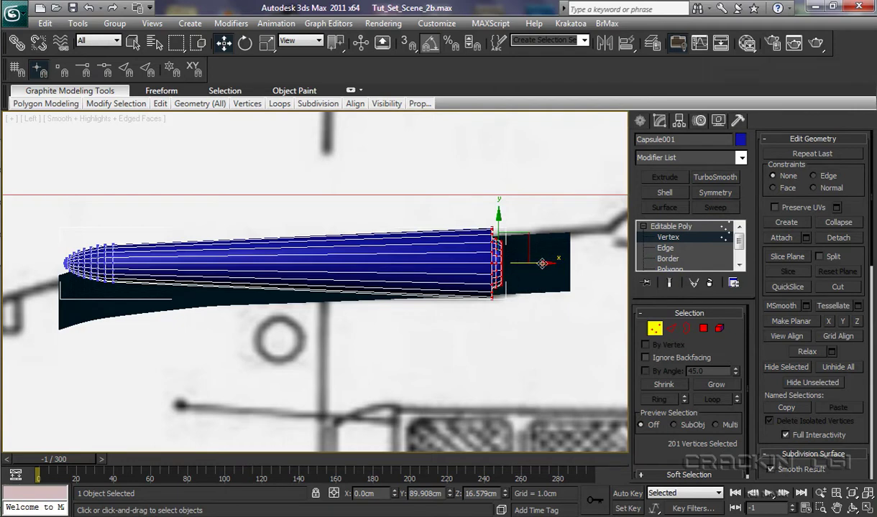
{"action": "left_click_drag", "start_coordinate": [542, 264], "coordinate": [560, 265]}
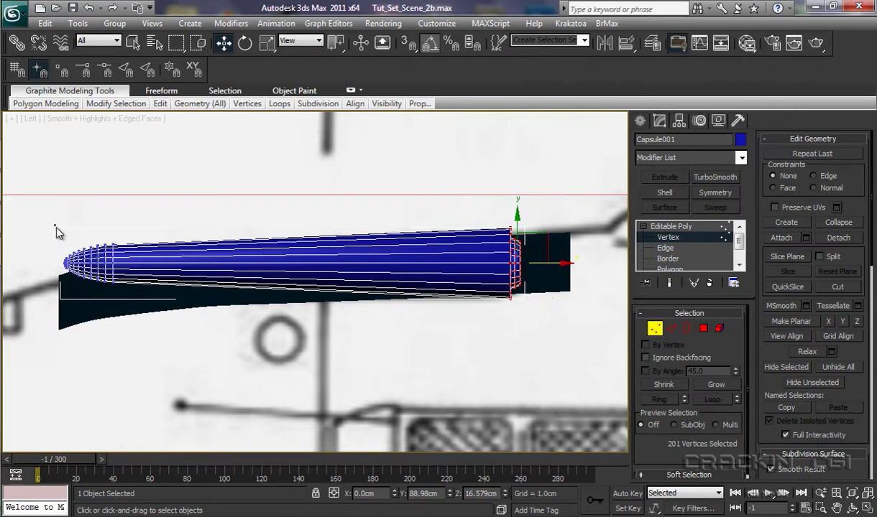
Step: Add the left tip vertices to the selection and scale it to 117% along X in Perspective view
{"action": "left_click_drag", "start_coordinate": [55, 226], "coordinate": [515, 319]}
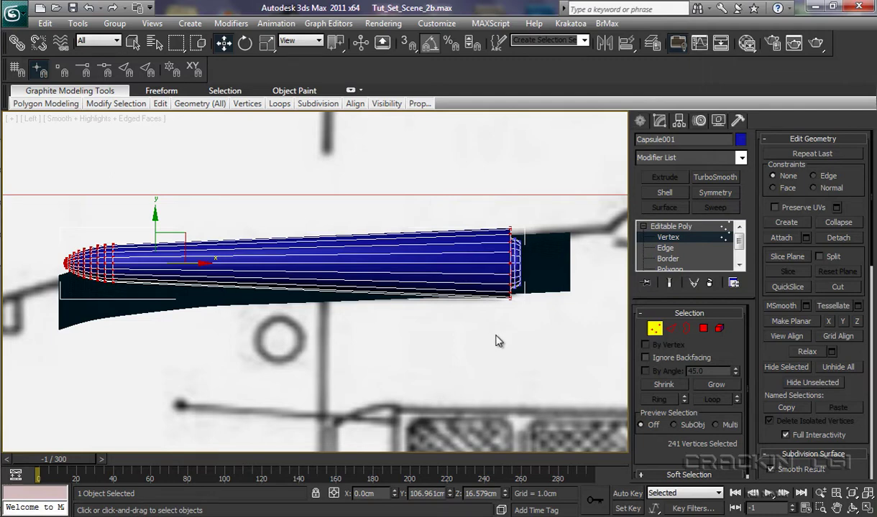
{"action": "key", "text": "p"}
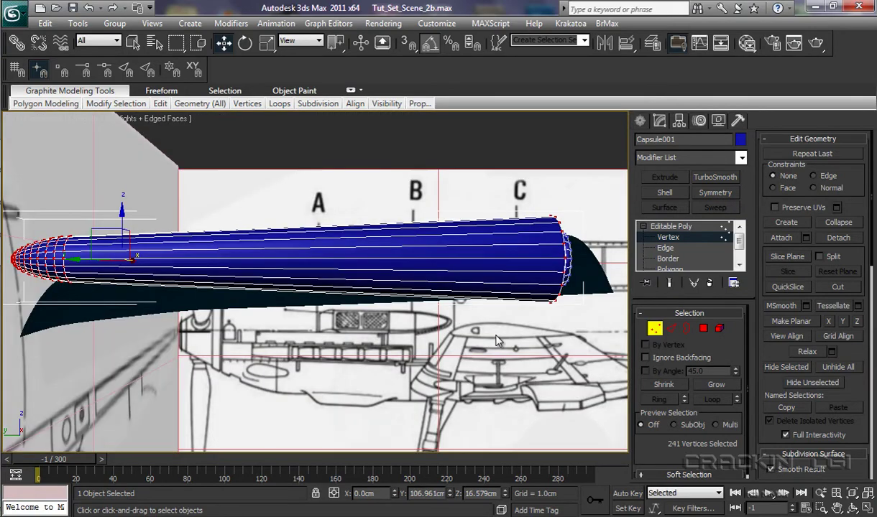
{"action": "mouse_move", "coordinate": [447, 328]}
{"action": "middle_mouse_down", "text": "alt"}
{"action": "mouse_move", "coordinate": [509, 352]}
{"action": "mouse_move", "coordinate": [604, 351]}
{"action": "middle_mouse_up", "text": "alt"}
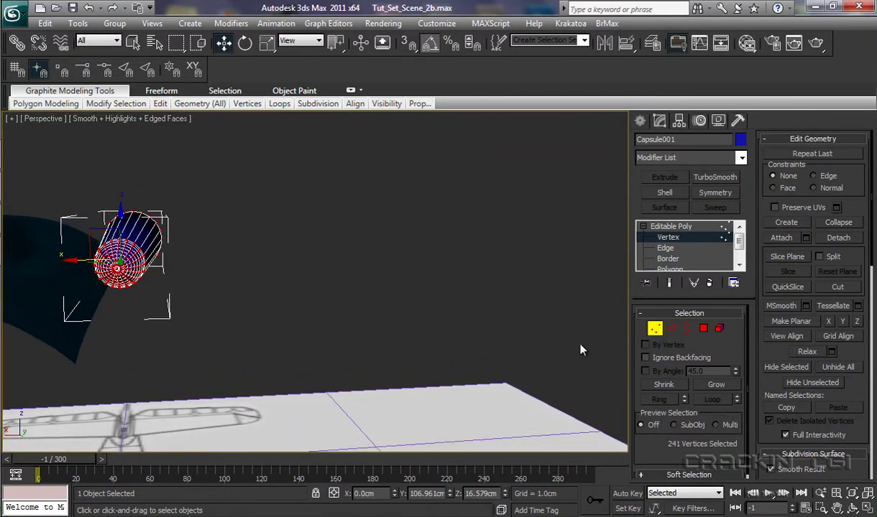
{"action": "middle_click_drag", "start_coordinate": [379, 333], "coordinate": [355, 311], "text": "alt"}
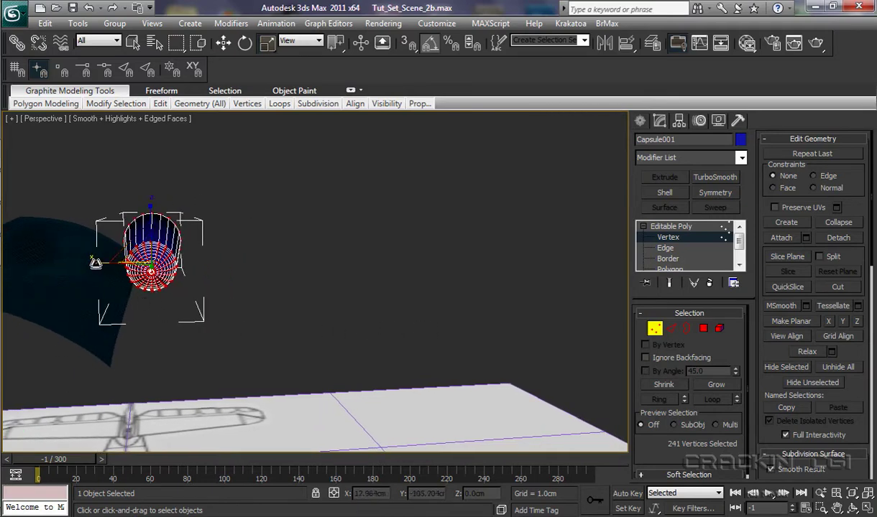
{"action": "left_click_drag", "start_coordinate": [89, 263], "coordinate": [87, 265]}
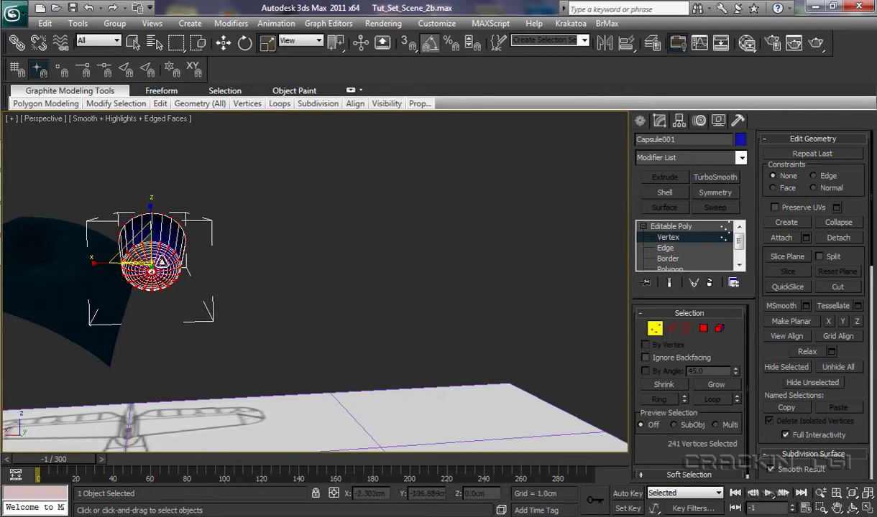
{"action": "middle_click_drag", "start_coordinate": [420, 327], "coordinate": [431, 325]}
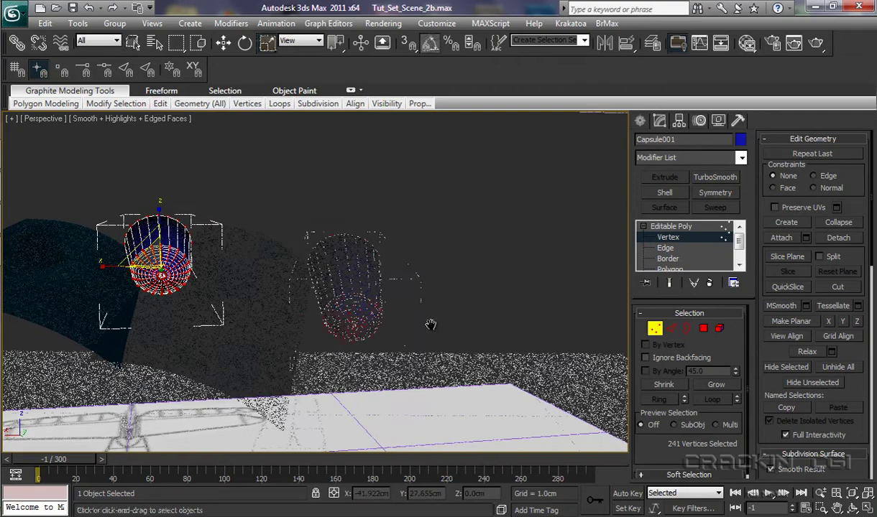
{"action": "key", "text": "q"}
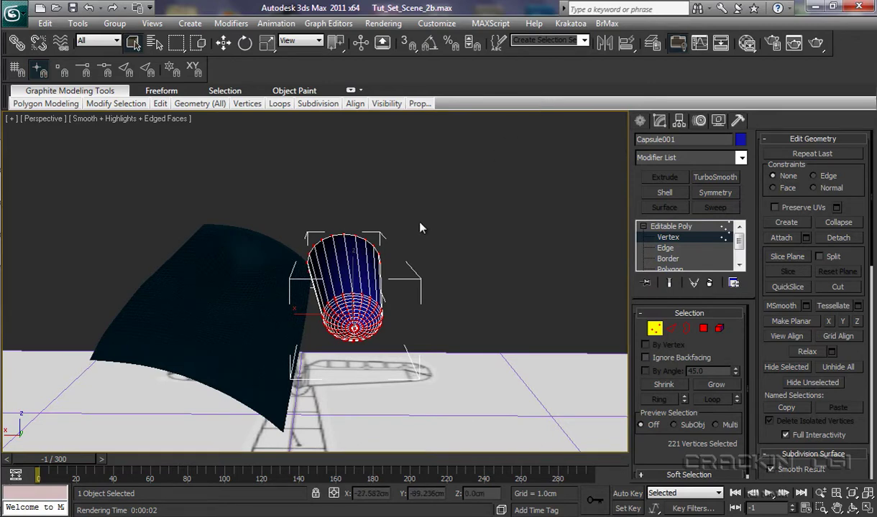
Step: Move the whole capsule left over the fuselage surface and tilt it slightly to match
{"action": "left_click", "coordinate": [676, 227]}
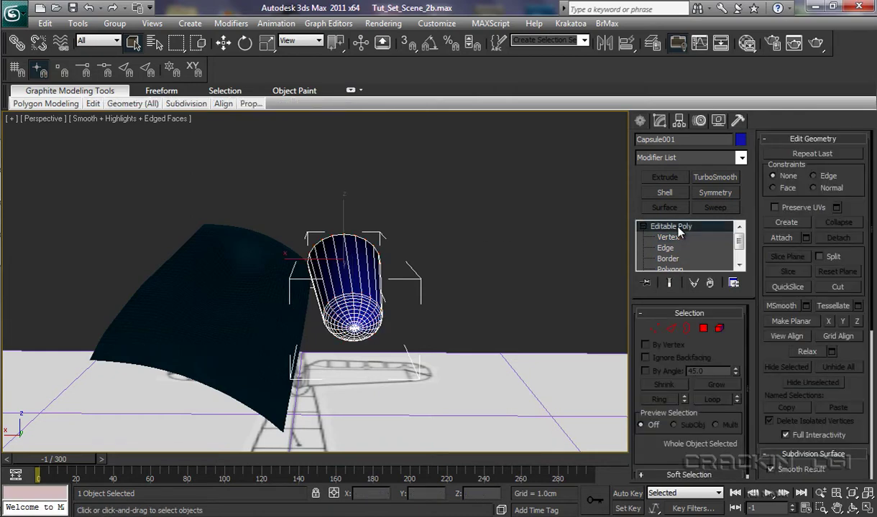
{"action": "key", "text": "w"}
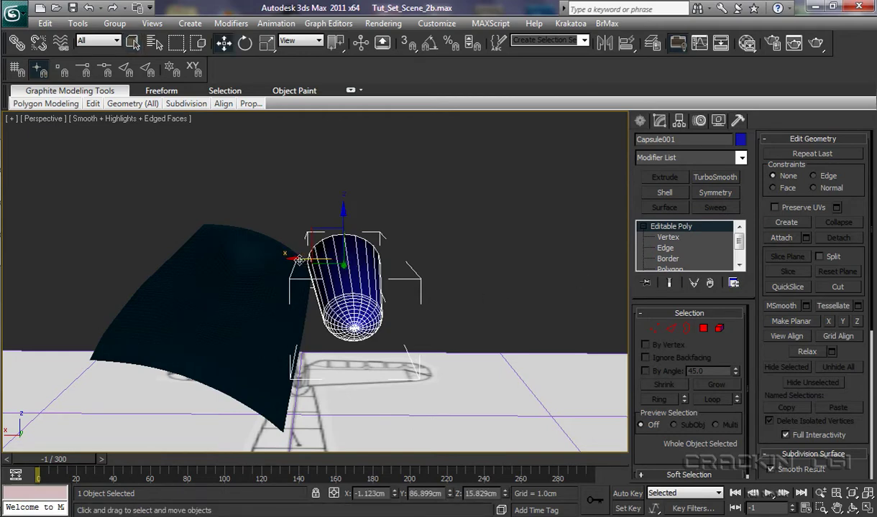
{"action": "left_click_drag", "start_coordinate": [299, 260], "coordinate": [202, 264]}
{"action": "middle_click_drag", "start_coordinate": [344, 353], "coordinate": [242, 161], "text": "alt"}
{"action": "left_click", "coordinate": [245, 43]}
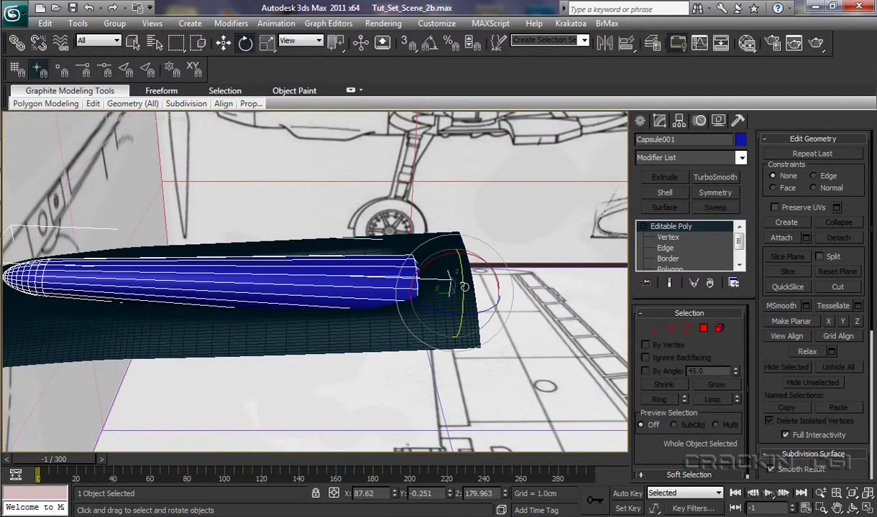
{"action": "left_click_drag", "start_coordinate": [463, 280], "coordinate": [461, 293]}
{"action": "middle_click_drag", "start_coordinate": [460, 293], "coordinate": [424, 288], "text": "alt"}
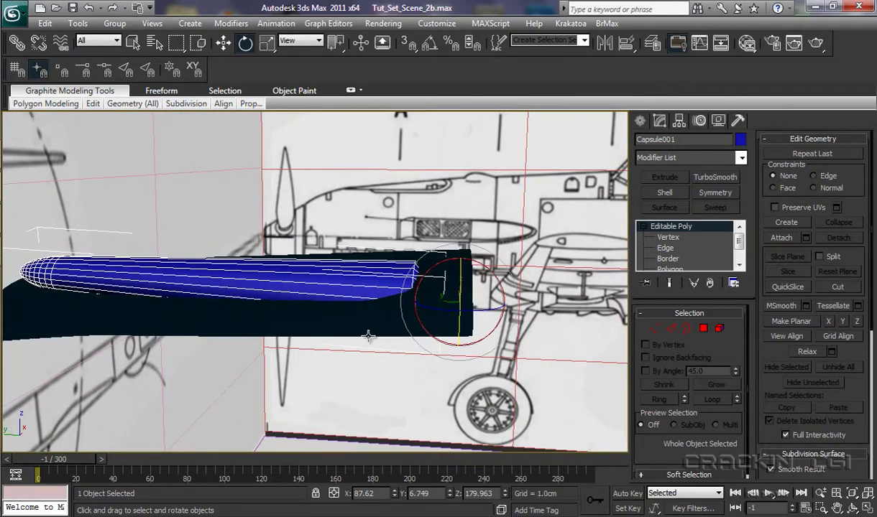
Step: Nudge the capsule along Y and lower it into the nose recess, checking from several angles
{"action": "left_click", "coordinate": [224, 42]}
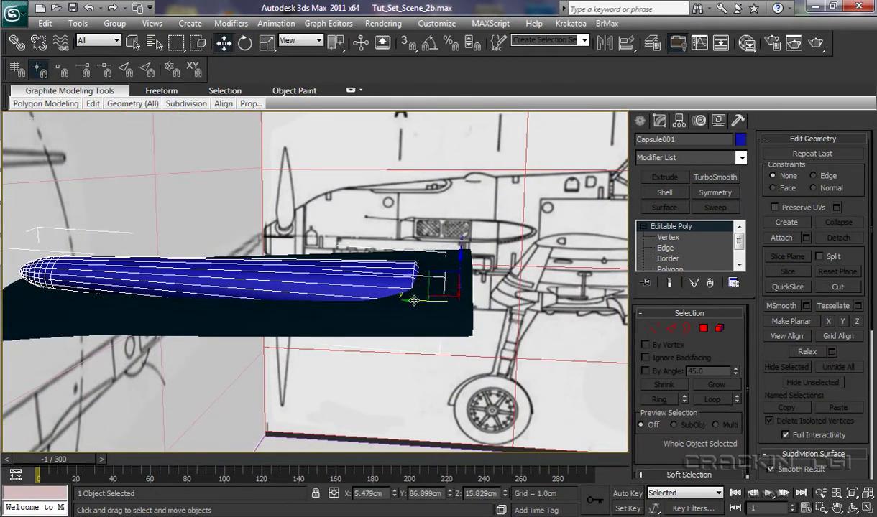
{"action": "left_click_drag", "start_coordinate": [397, 289], "coordinate": [422, 304]}
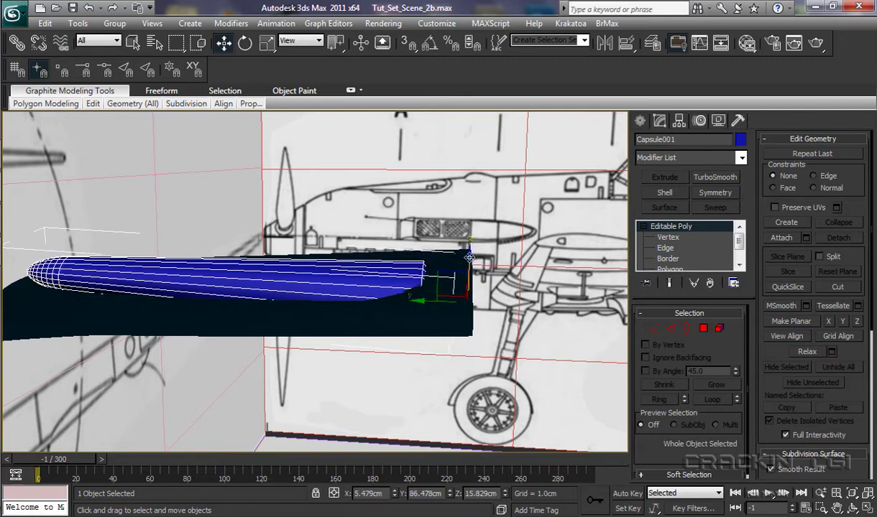
{"action": "left_click_drag", "start_coordinate": [470, 253], "coordinate": [471, 259]}
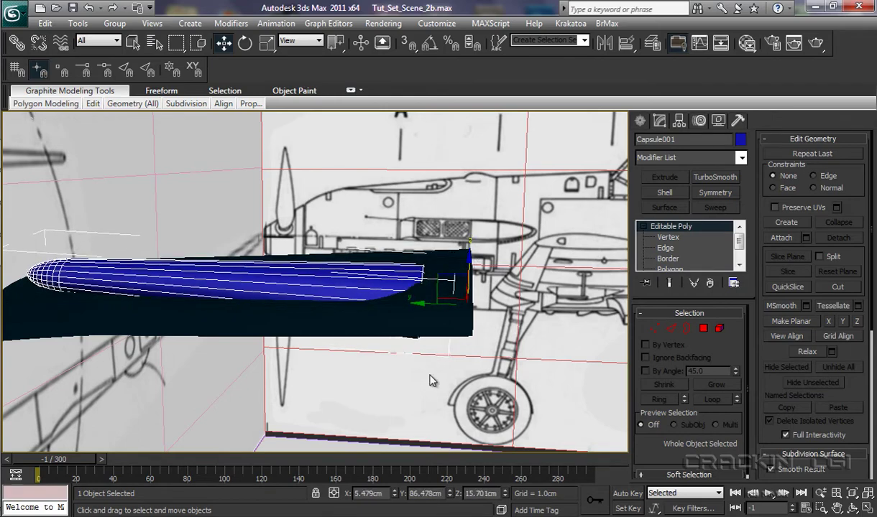
{"action": "middle_click_drag", "start_coordinate": [405, 350], "coordinate": [567, 352], "text": "alt"}
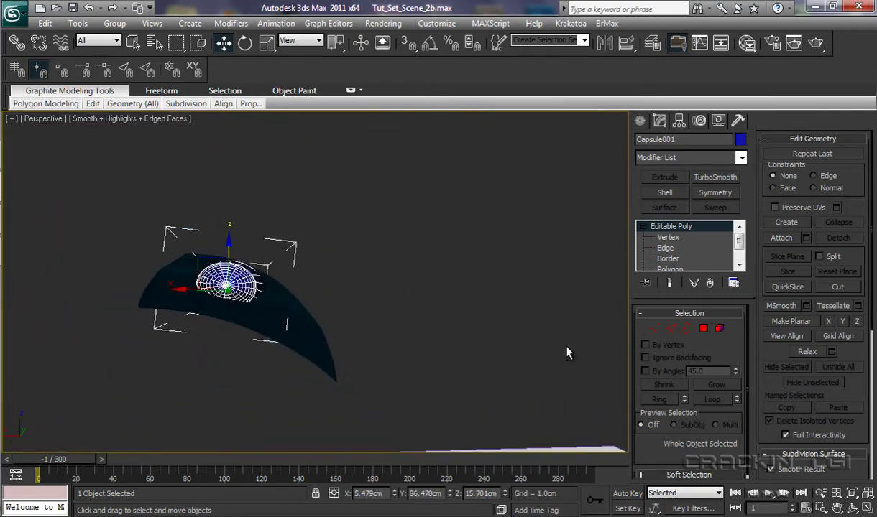
{"action": "middle_click_drag", "start_coordinate": [566, 353], "coordinate": [327, 348], "text": "alt"}
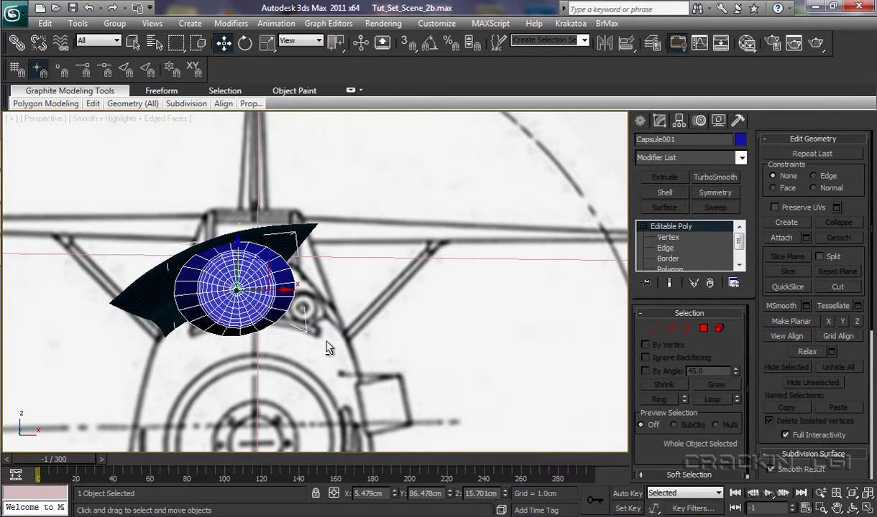
{"action": "middle_click_drag", "start_coordinate": [327, 348], "coordinate": [440, 344], "text": "alt"}
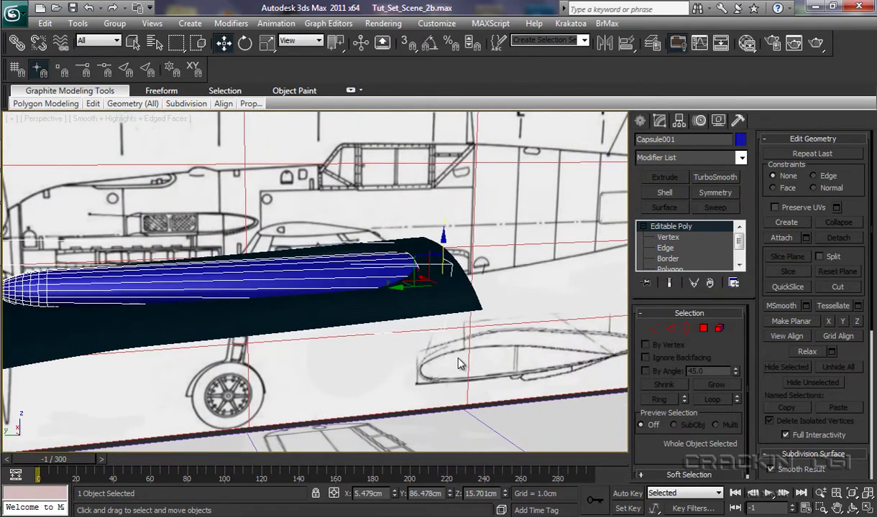
Step: Collapse the TurboSmoothed capsule into an Editable Poly, then select the M_Gun_Recess shell
{"action": "left_click", "coordinate": [713, 178]}
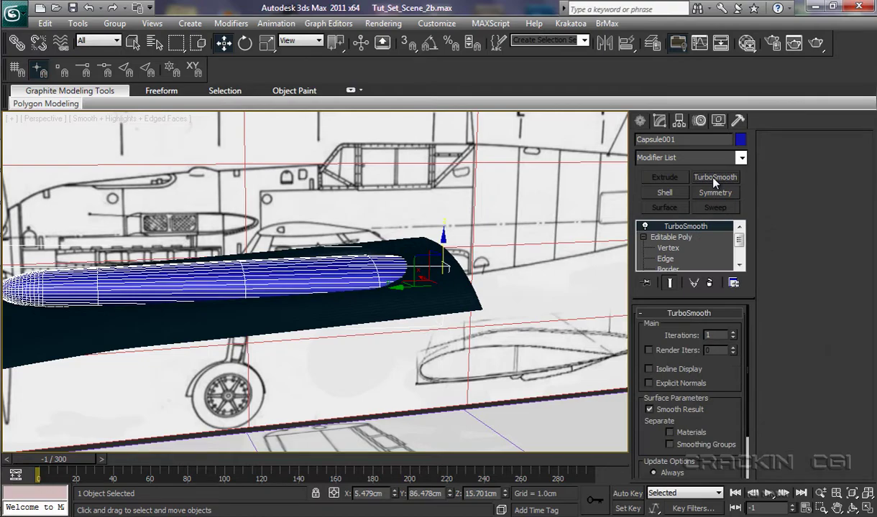
{"action": "mouse_move", "coordinate": [454, 332]}
{"action": "middle_mouse_down", "text": "alt"}
{"action": "mouse_move", "coordinate": [453, 345]}
{"action": "mouse_move", "coordinate": [368, 324]}
{"action": "mouse_move", "coordinate": [467, 347]}
{"action": "mouse_move", "coordinate": [453, 334]}
{"action": "middle_mouse_up", "text": "alt"}
{"action": "middle_click_drag", "start_coordinate": [392, 335], "coordinate": [485, 347], "text": "alt"}
{"action": "right_click", "coordinate": [405, 267]}
{"action": "mouse_move", "coordinate": [446, 388]}
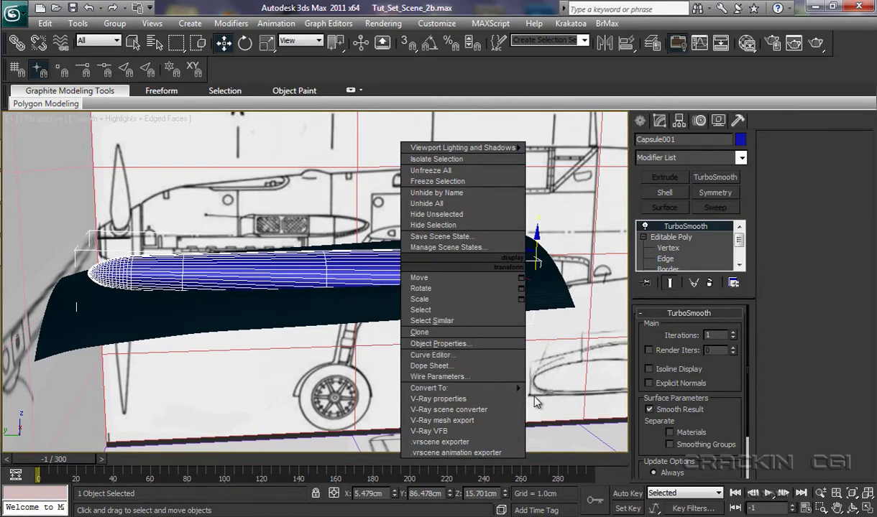
{"action": "left_click", "coordinate": [545, 399]}
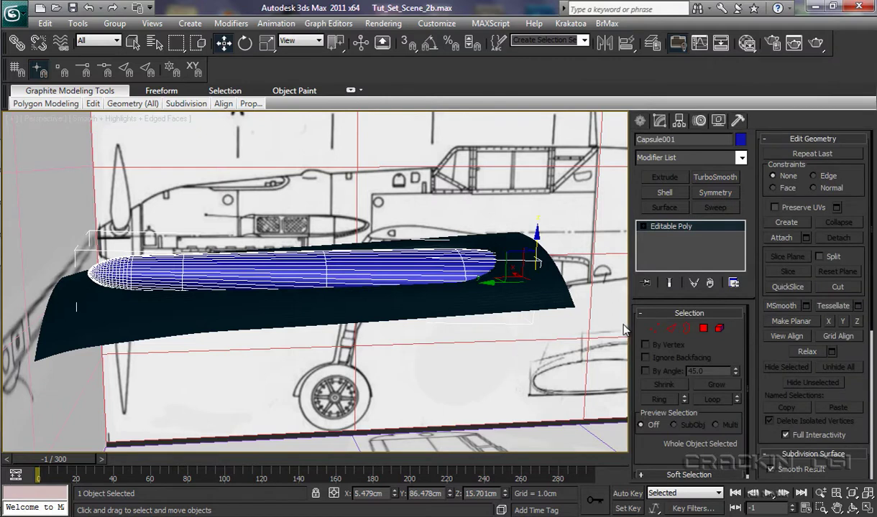
{"action": "left_click", "coordinate": [583, 320]}
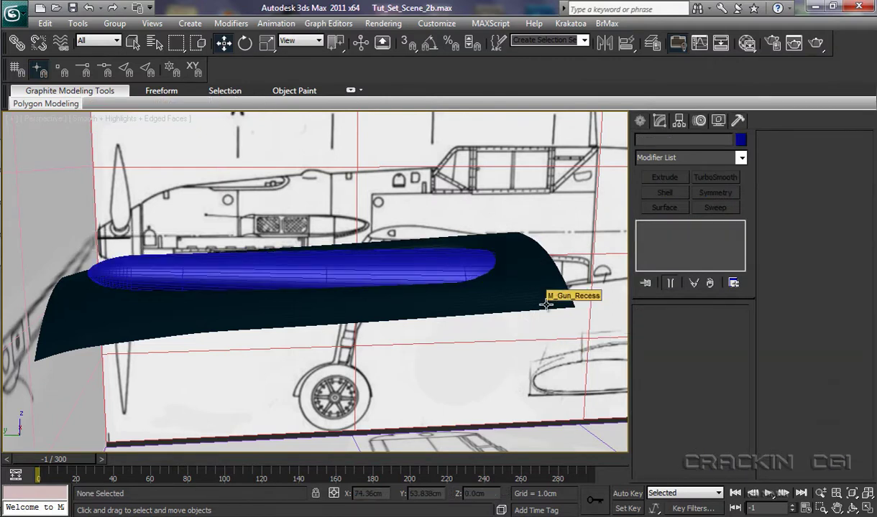
{"action": "left_click", "coordinate": [547, 304]}
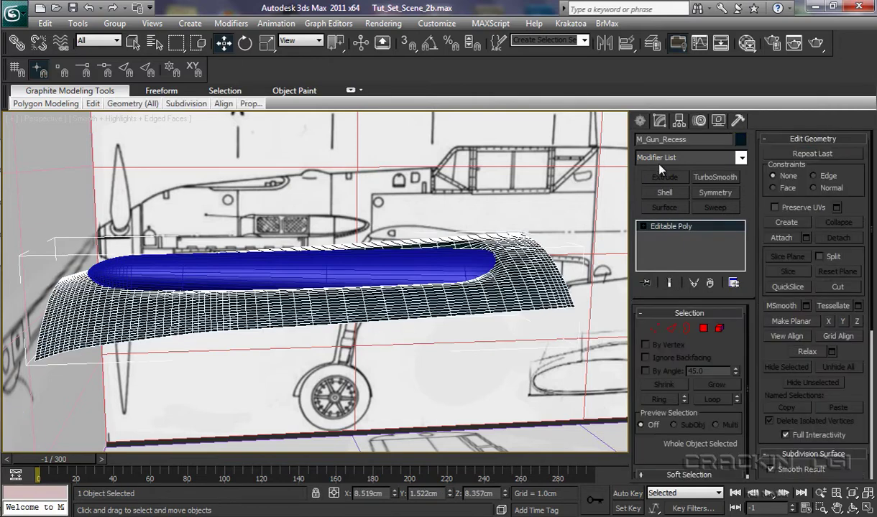
Step: Apply a ProBoolean Subtraction to M_Gun_Recess, picking Capsule001 as the cutting object
{"action": "left_click", "coordinate": [640, 121]}
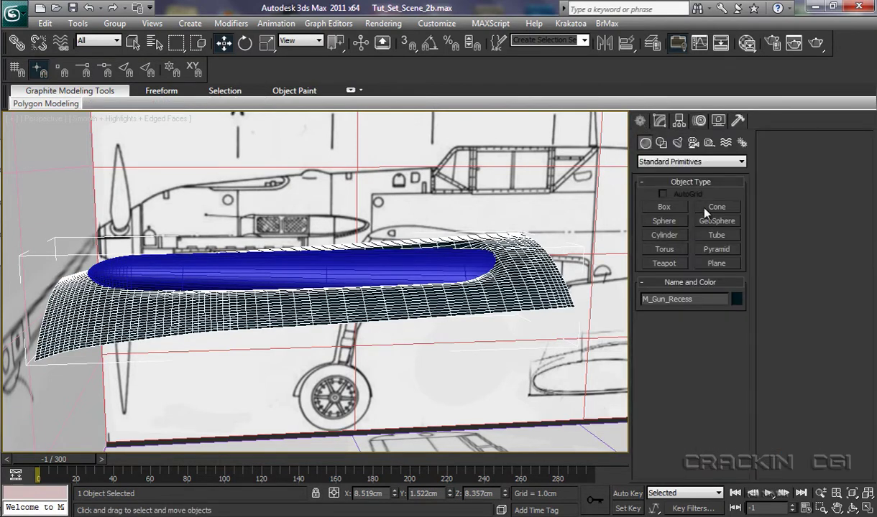
{"action": "left_click", "coordinate": [740, 161]}
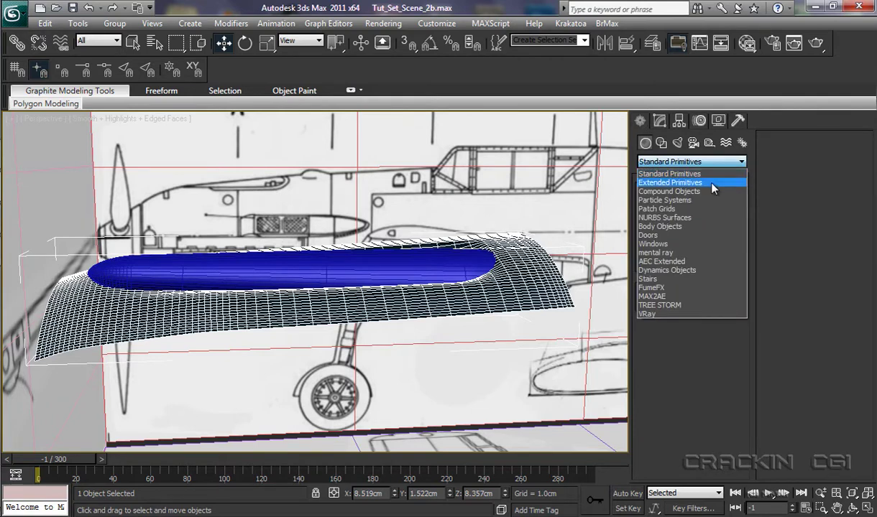
{"action": "left_click", "coordinate": [700, 192]}
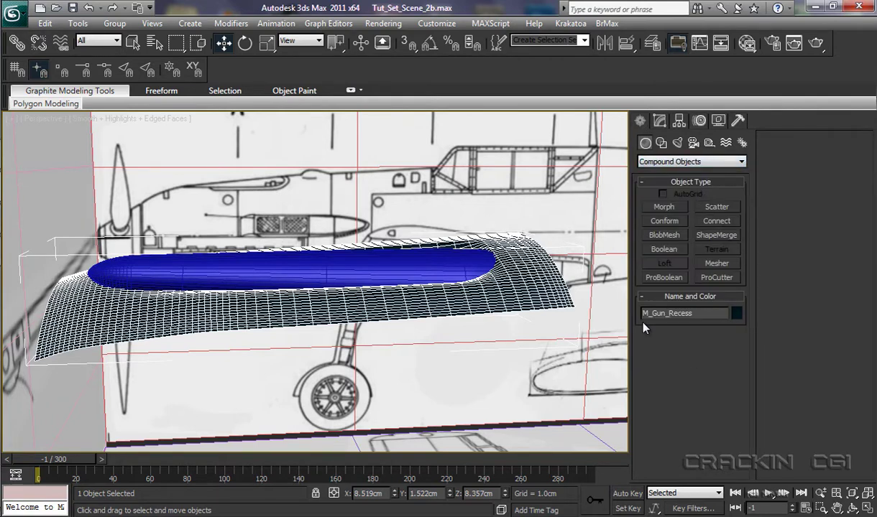
{"action": "left_click", "coordinate": [675, 277]}
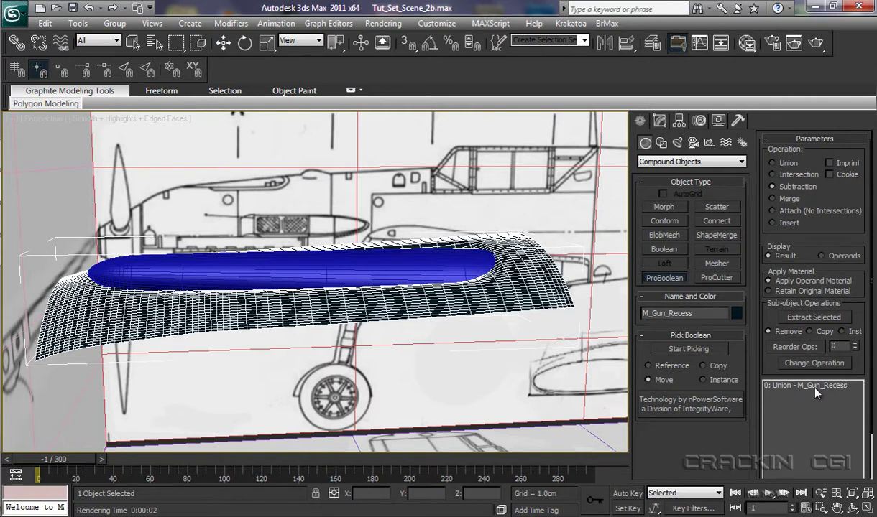
{"action": "left_click", "coordinate": [696, 351]}
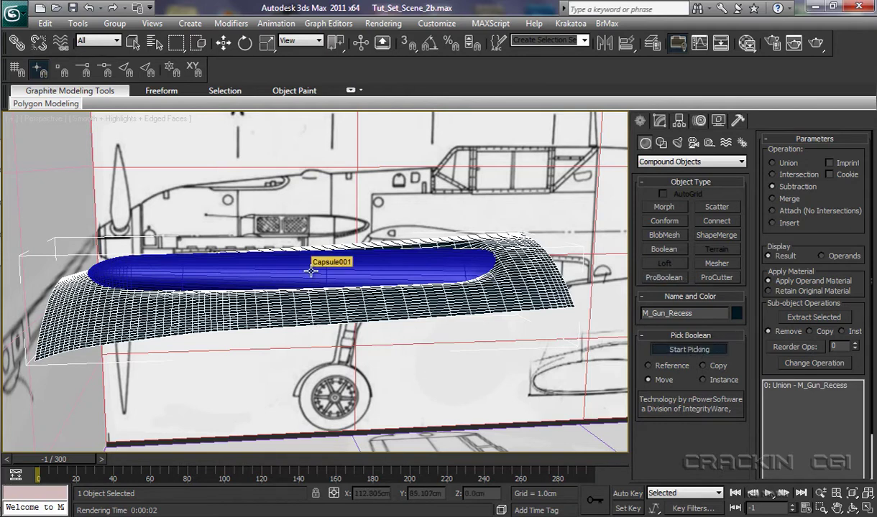
{"action": "left_click", "coordinate": [297, 262]}
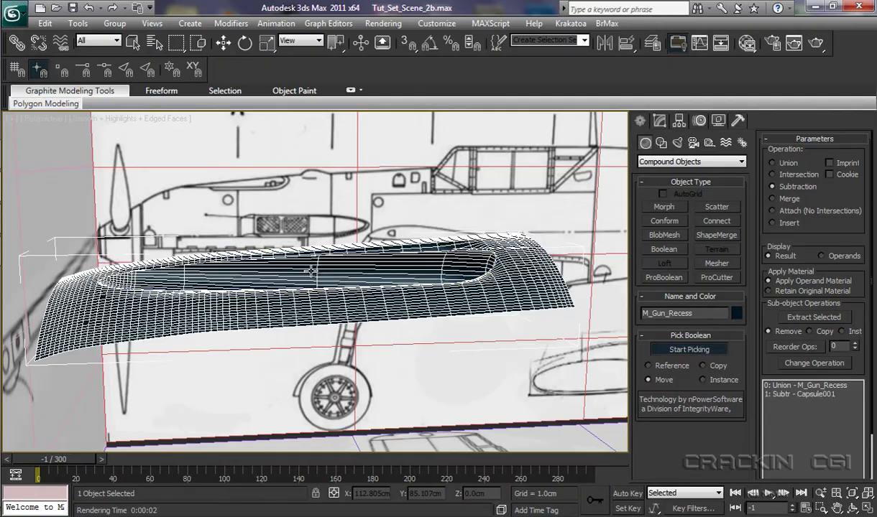
{"action": "middle_click_drag", "start_coordinate": [351, 348], "coordinate": [441, 371], "text": "alt"}
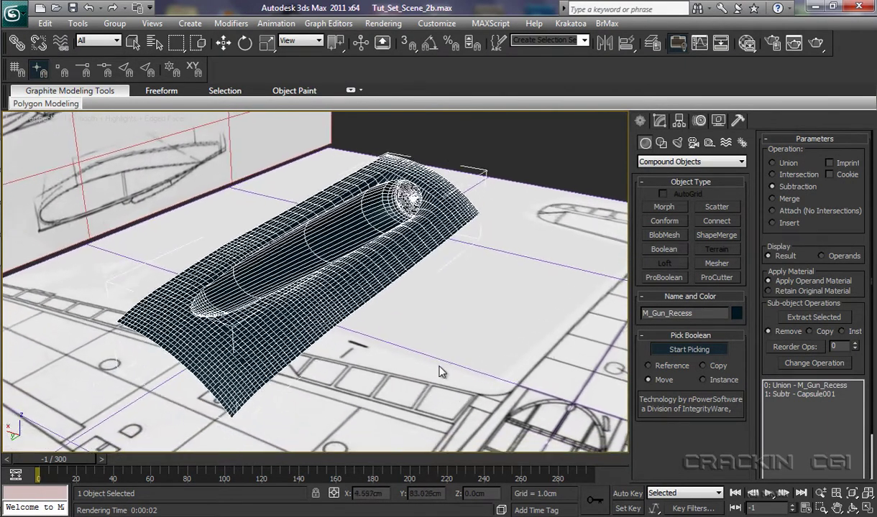
{"action": "left_click", "coordinate": [779, 46]}
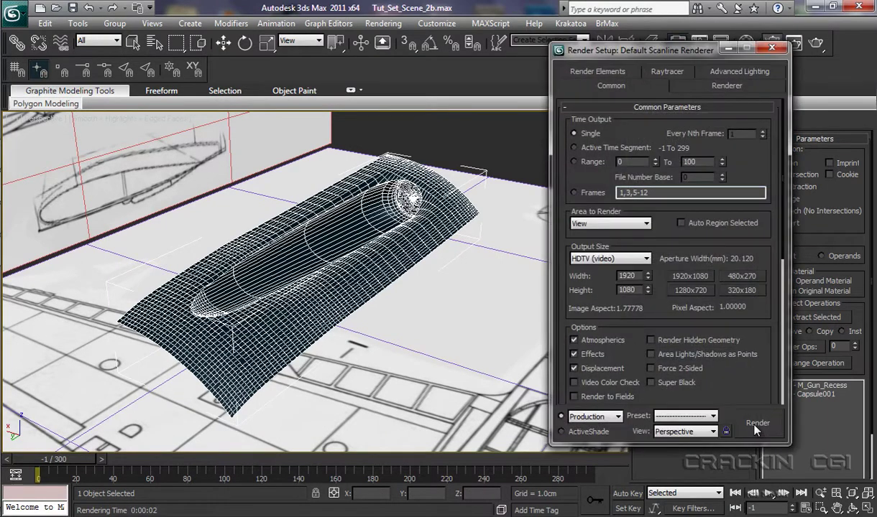
{"action": "left_click", "coordinate": [756, 425]}
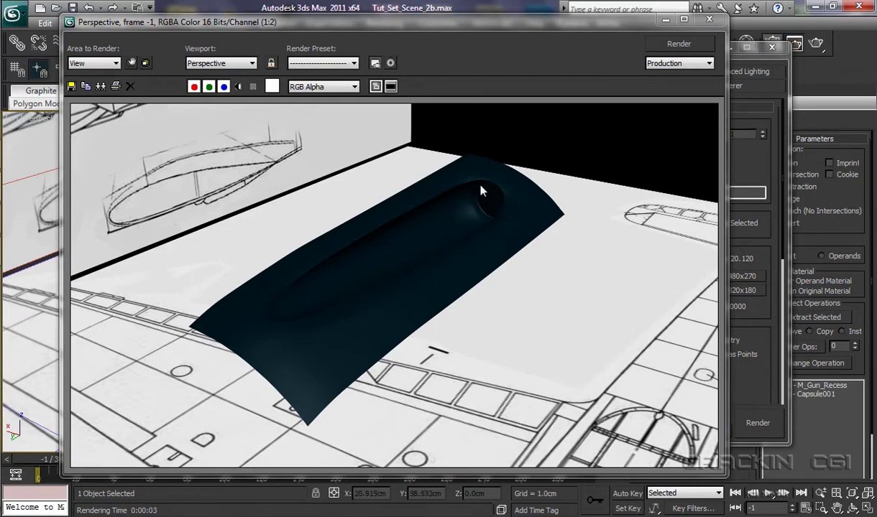
{"action": "left_click", "coordinate": [713, 21]}
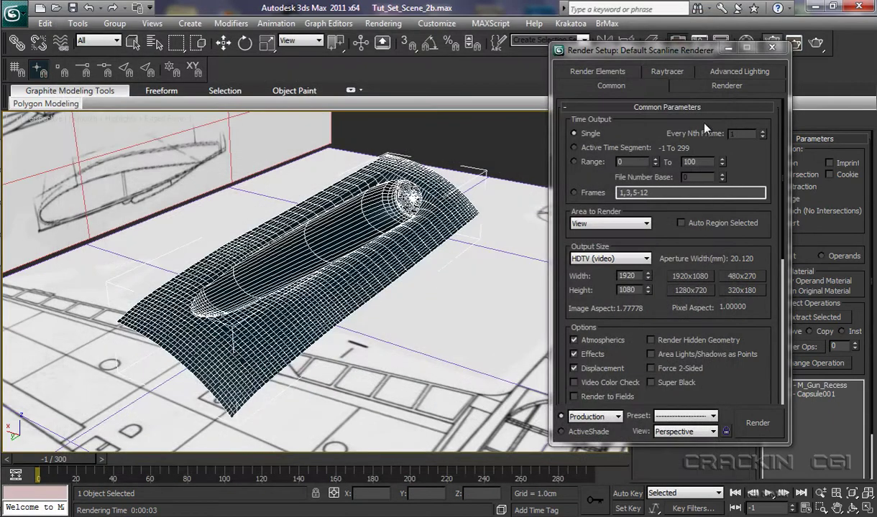
{"action": "left_click", "coordinate": [773, 48]}
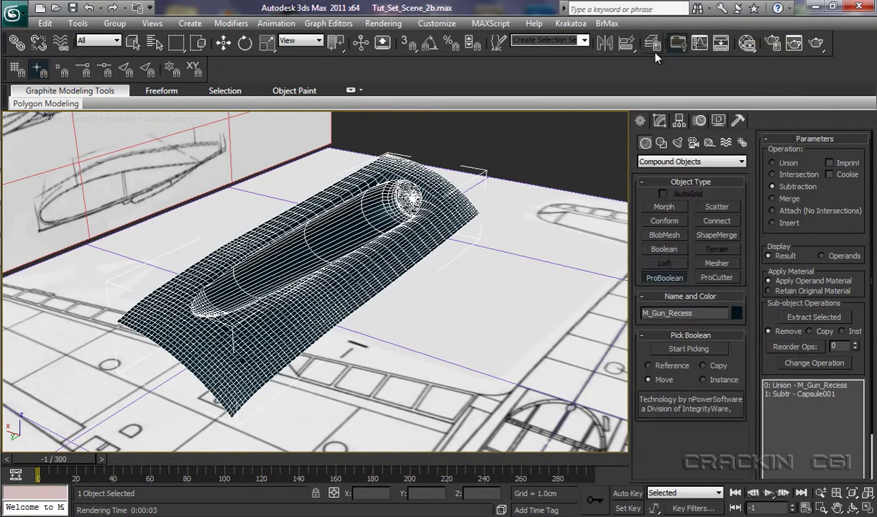
Step: Unhide the Fuselage object under the Fuselage layer in Manage Layers, then select it
{"action": "left_click", "coordinate": [655, 56]}
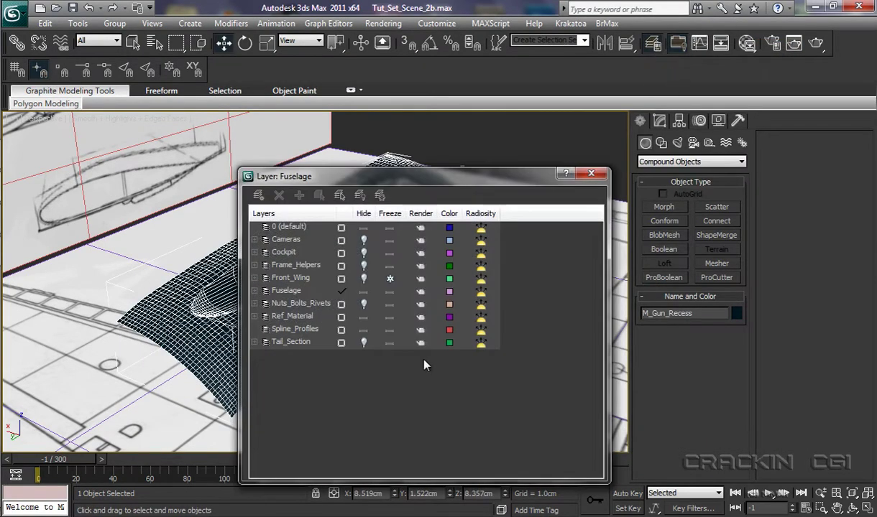
{"action": "left_click", "coordinate": [255, 290]}
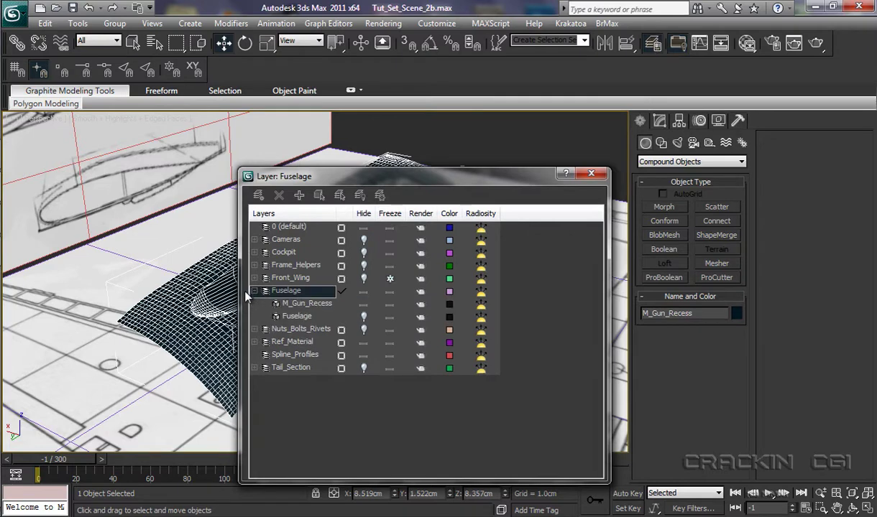
{"action": "left_click", "coordinate": [364, 319]}
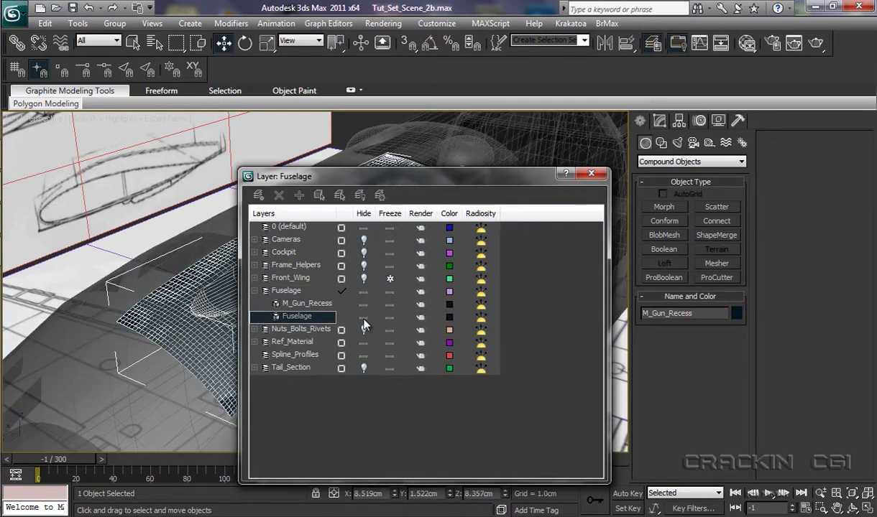
{"action": "left_click", "coordinate": [588, 176]}
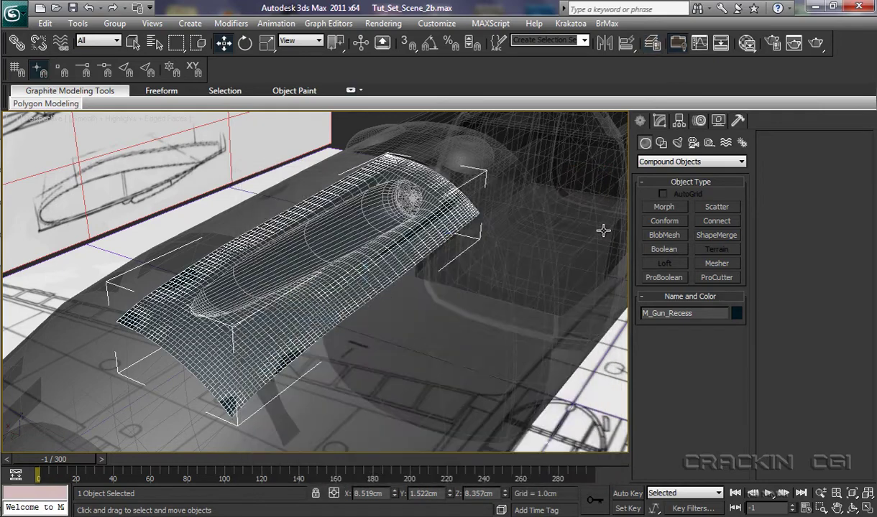
{"action": "left_click", "coordinate": [487, 300]}
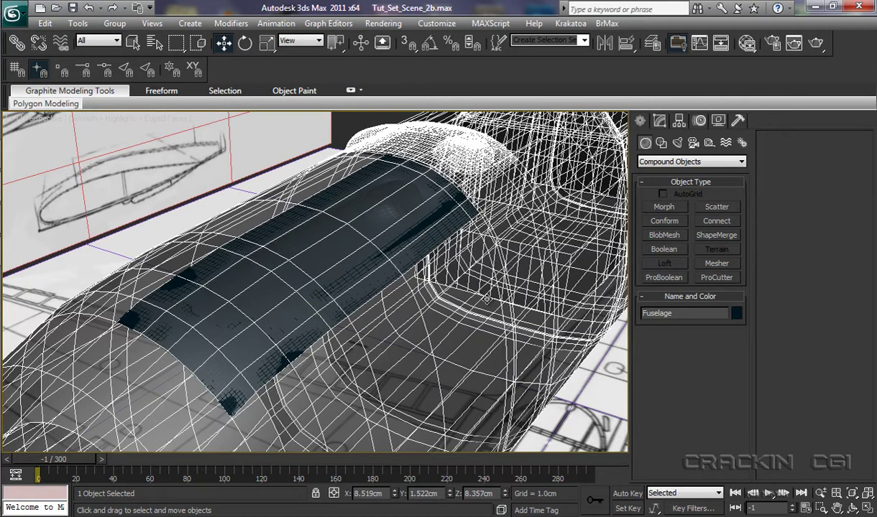
Step: Enter Polygon level on the fuselage's Editable Poly using the Select Object tool
{"action": "left_click", "coordinate": [659, 122]}
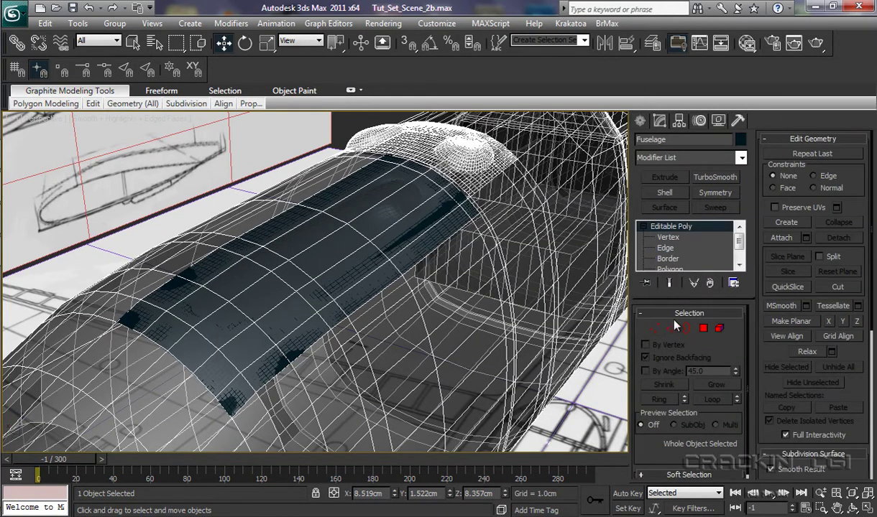
{"action": "scroll", "coordinate": [704, 241], "scroll_direction": "down", "scroll_amount": 1}
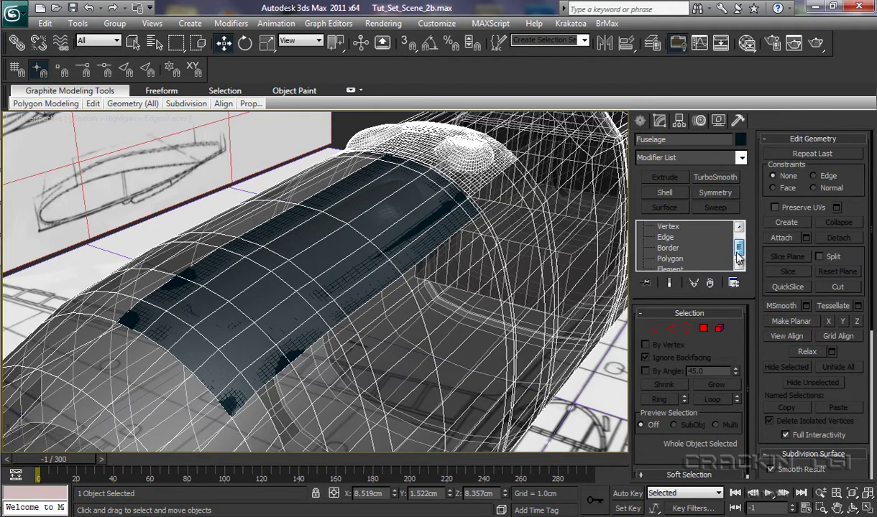
{"action": "left_click", "coordinate": [682, 260]}
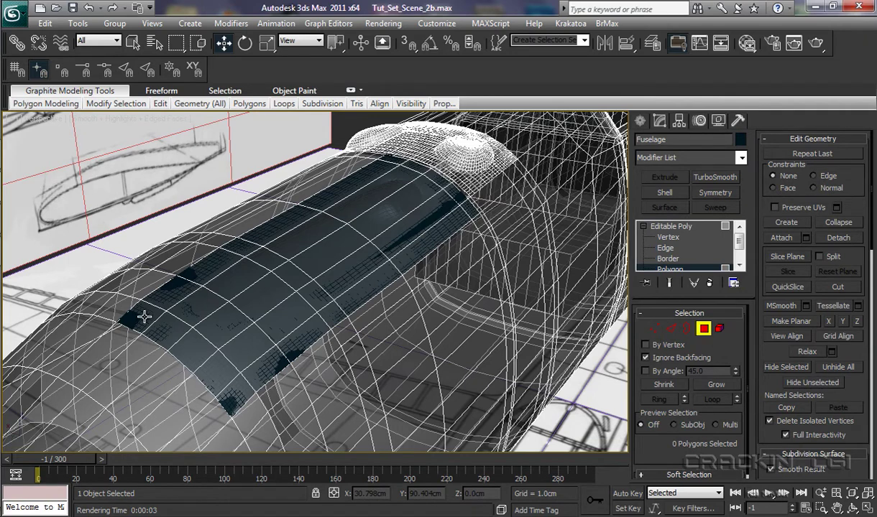
{"action": "left_click", "coordinate": [133, 43]}
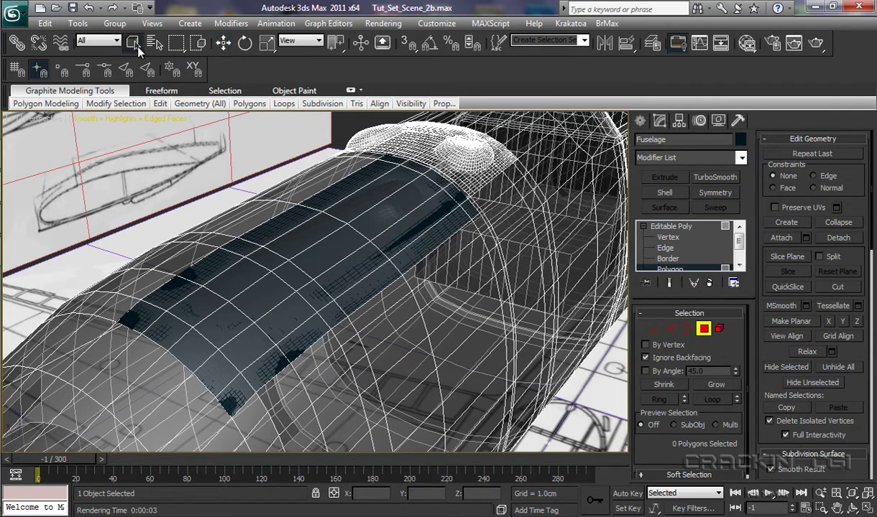
Step: Ctrl-select every fuselage polygon covering the gun recess and delete them
{"action": "left_click", "coordinate": [144, 315]}
{"action": "left_click", "coordinate": [165, 330], "text": "ctrl"}
{"action": "left_click", "coordinate": [183, 339], "text": "ctrl"}
{"action": "left_click", "coordinate": [207, 357], "text": "ctrl"}
{"action": "left_click", "coordinate": [229, 375], "text": "ctrl"}
{"action": "left_click", "coordinate": [253, 353], "text": "ctrl"}
{"action": "left_click", "coordinate": [245, 339], "text": "ctrl"}
{"action": "left_click", "coordinate": [232, 329], "text": "ctrl"}
{"action": "left_click", "coordinate": [179, 296], "text": "ctrl"}
{"action": "left_click", "coordinate": [162, 286], "text": "ctrl"}
{"action": "left_click", "coordinate": [216, 267], "text": "ctrl"}
{"action": "left_click", "coordinate": [250, 286], "text": "ctrl"}
{"action": "left_click", "coordinate": [270, 298], "text": "ctrl"}
{"action": "left_click", "coordinate": [291, 316], "text": "ctrl"}
{"action": "left_click", "coordinate": [305, 332], "text": "ctrl"}
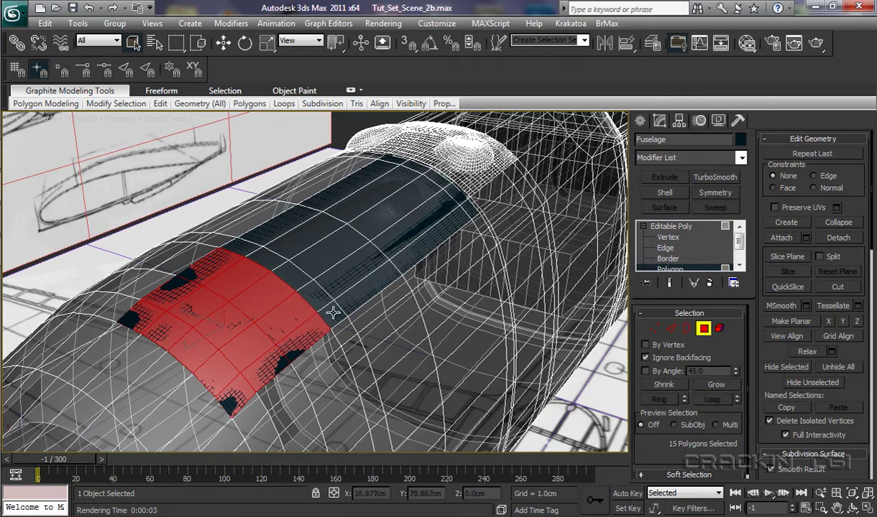
{"action": "left_click", "coordinate": [320, 296], "text": "ctrl"}
{"action": "left_click", "coordinate": [309, 287], "text": "ctrl"}
{"action": "left_click", "coordinate": [279, 263], "text": "ctrl"}
{"action": "left_click", "coordinate": [255, 248], "text": "ctrl"}
{"action": "left_click", "coordinate": [248, 240], "text": "ctrl"}
{"action": "left_click", "coordinate": [280, 230], "text": "ctrl"}
{"action": "left_click", "coordinate": [310, 240], "text": "ctrl"}
{"action": "left_click", "coordinate": [329, 257], "text": "ctrl"}
{"action": "left_click", "coordinate": [344, 274], "text": "ctrl"}
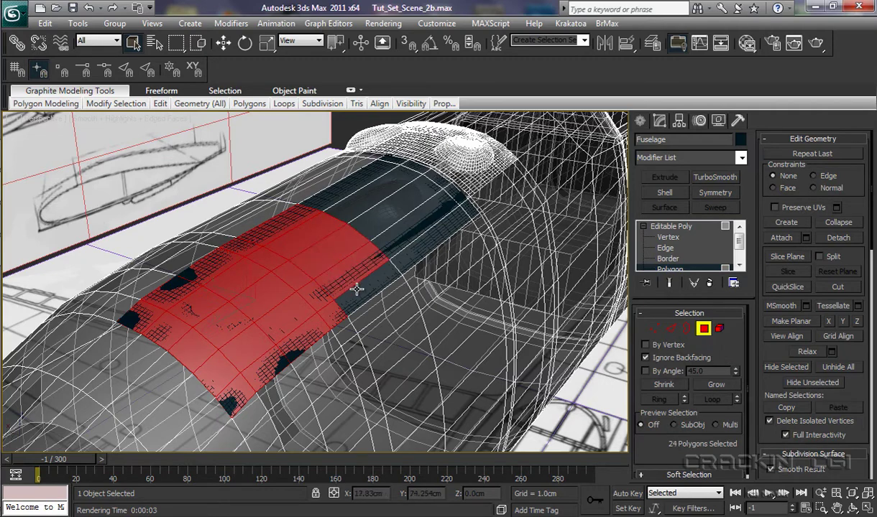
{"action": "left_click", "coordinate": [360, 287], "text": "ctrl"}
{"action": "left_click", "coordinate": [404, 258], "text": "ctrl"}
{"action": "left_click", "coordinate": [442, 201], "text": "ctrl"}
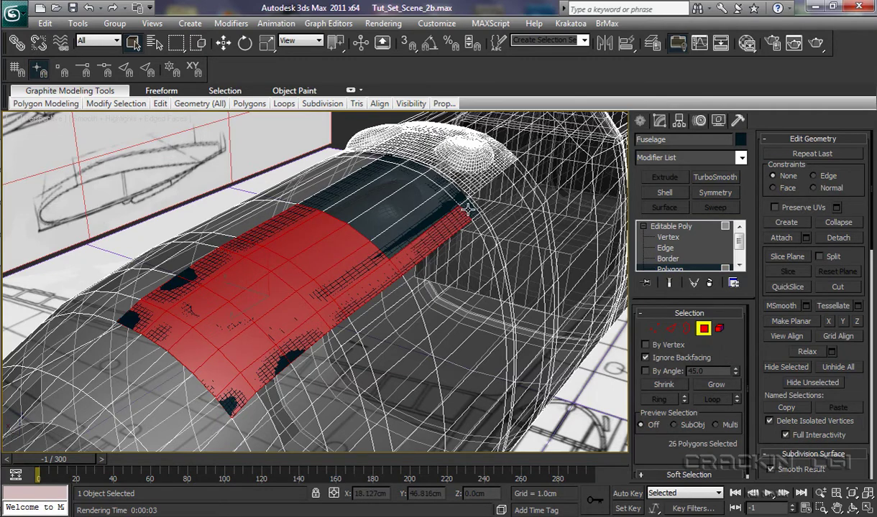
{"action": "left_click", "coordinate": [451, 195], "text": "ctrl"}
{"action": "left_click", "coordinate": [437, 185], "text": "ctrl"}
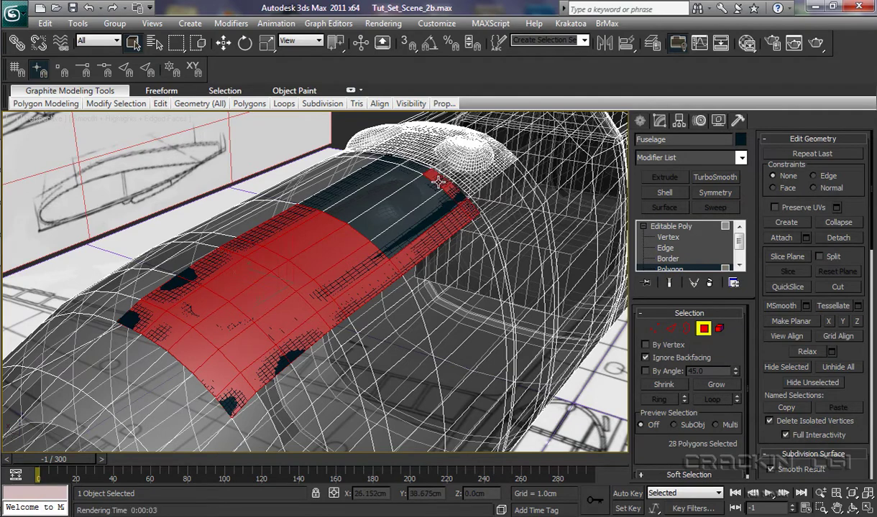
{"action": "left_click", "coordinate": [414, 174], "text": "ctrl"}
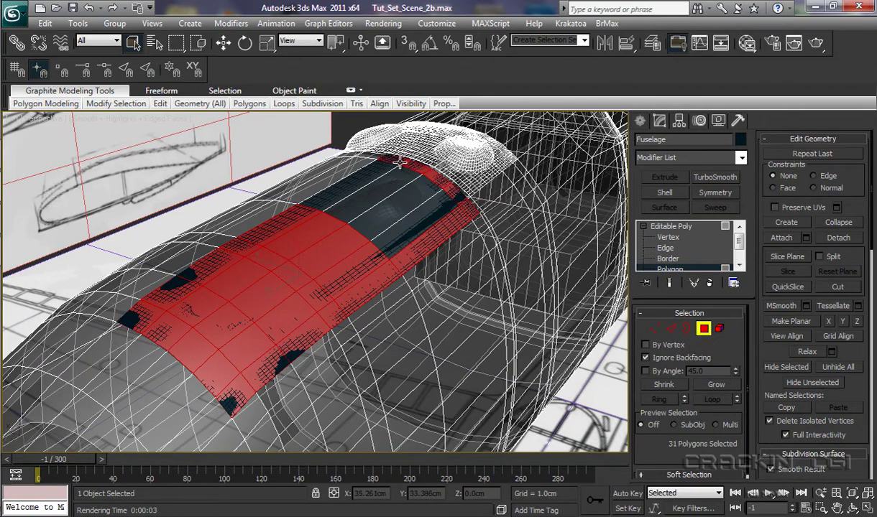
{"action": "left_click", "coordinate": [357, 165], "text": "ctrl"}
{"action": "left_click", "coordinate": [368, 175], "text": "ctrl"}
{"action": "left_click", "coordinate": [391, 198], "text": "ctrl"}
{"action": "left_click", "coordinate": [421, 221], "text": "ctrl"}
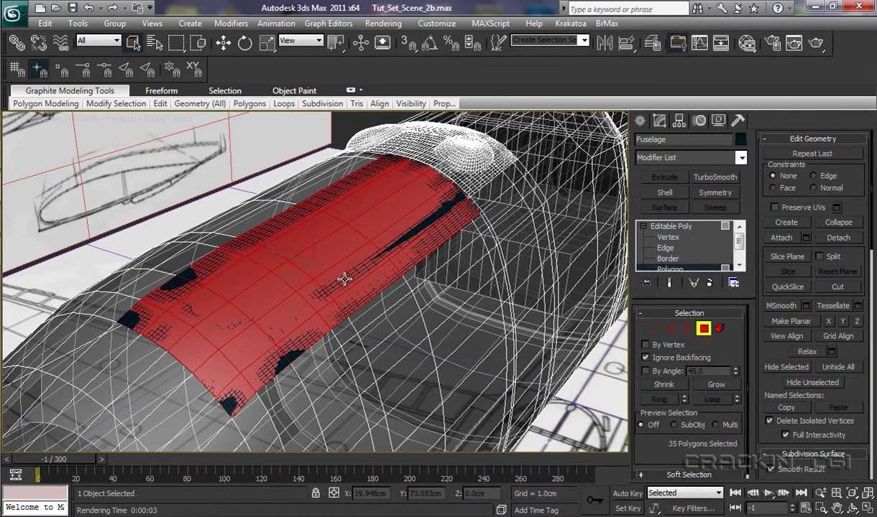
{"action": "key", "text": "Delete"}
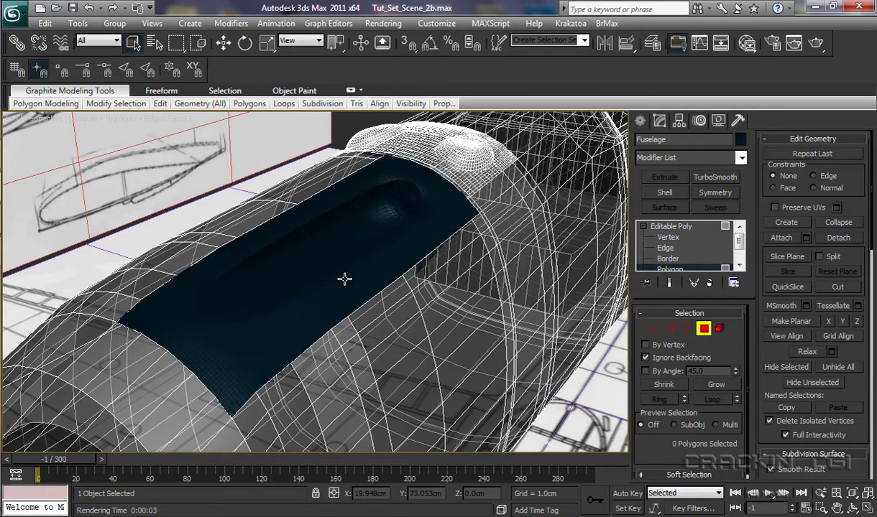
{"action": "mouse_move", "coordinate": [382, 321]}
{"action": "middle_mouse_down", "text": "alt"}
{"action": "mouse_move", "coordinate": [384, 333]}
{"action": "mouse_move", "coordinate": [390, 328]}
{"action": "middle_mouse_up", "text": "alt"}
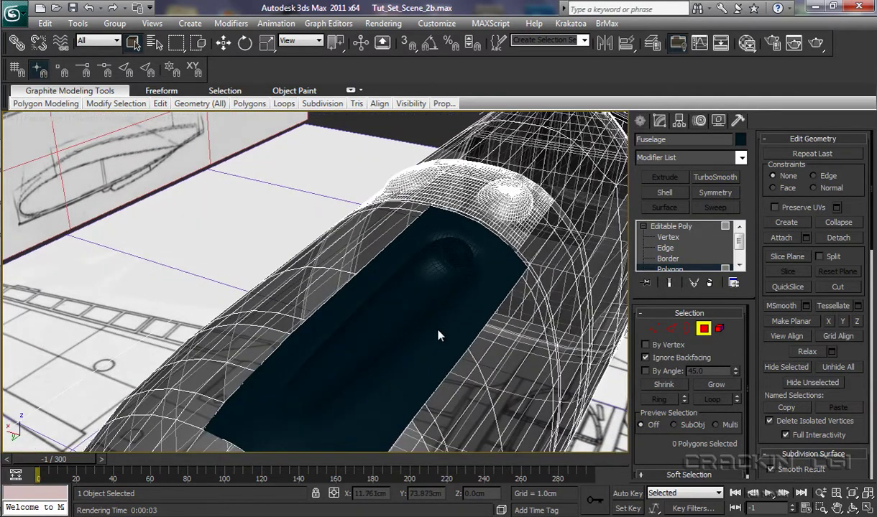
Step: Exit Polygon level, select M_Gun_Recess, orbit to a nose side view and render it from Render Setup
{"action": "left_click", "coordinate": [667, 227]}
{"action": "left_click", "coordinate": [490, 298]}
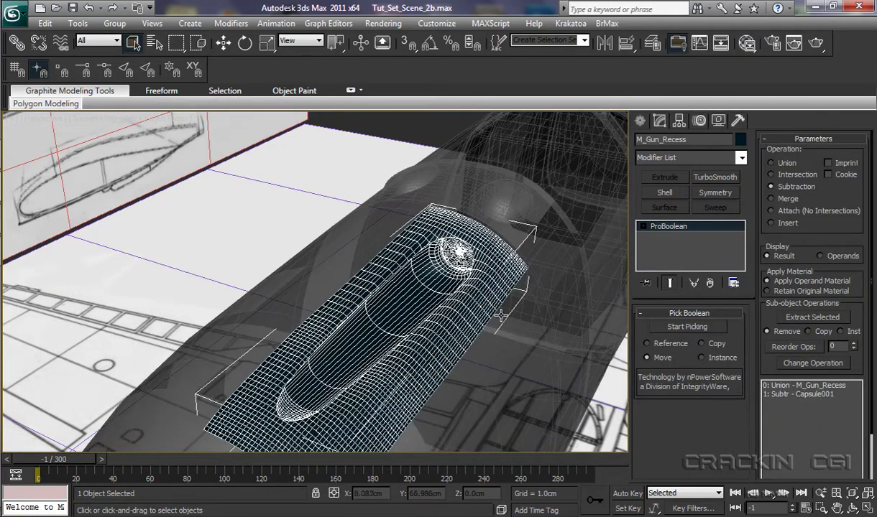
{"action": "mouse_move", "coordinate": [475, 316]}
{"action": "middle_mouse_down", "text": "alt"}
{"action": "mouse_move", "coordinate": [490, 338]}
{"action": "mouse_move", "coordinate": [445, 301]}
{"action": "mouse_move", "coordinate": [462, 335]}
{"action": "mouse_move", "coordinate": [450, 476]}
{"action": "mouse_move", "coordinate": [443, 466]}
{"action": "middle_mouse_up", "text": "alt"}
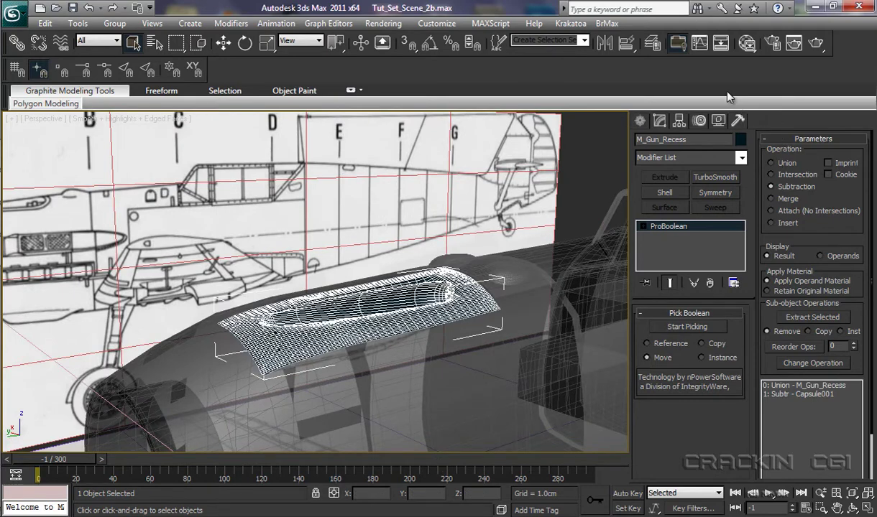
{"action": "left_click", "coordinate": [767, 50]}
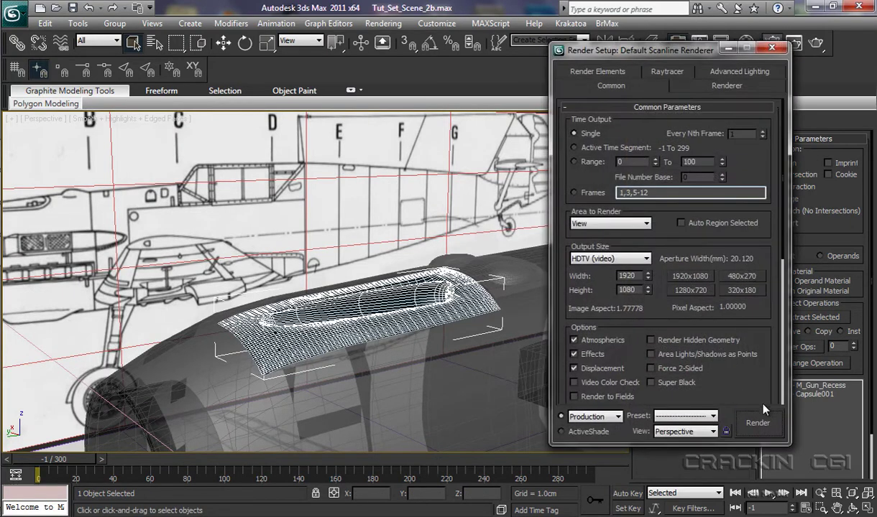
{"action": "left_click", "coordinate": [764, 423]}
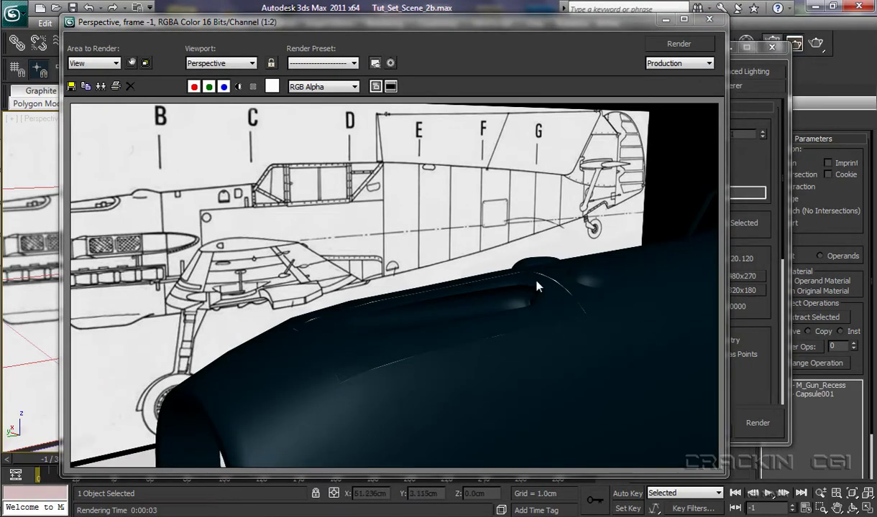
{"action": "left_click", "coordinate": [710, 19]}
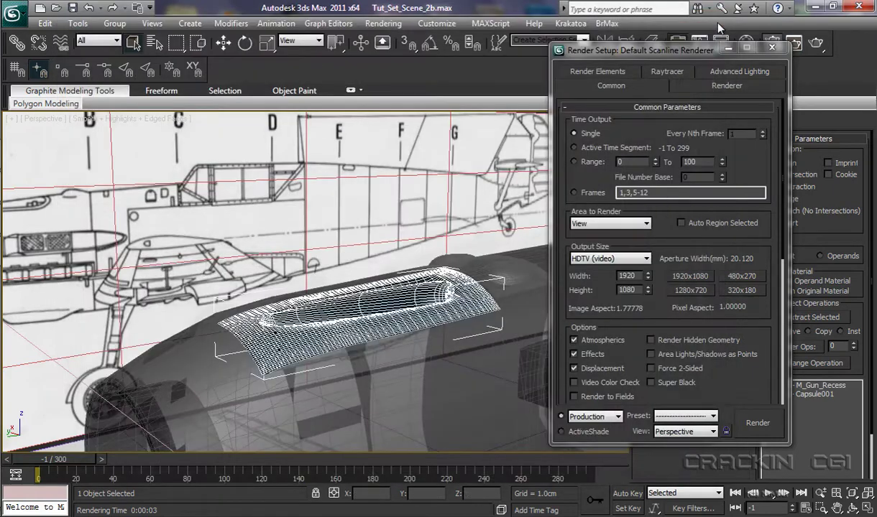
{"action": "left_click", "coordinate": [773, 48]}
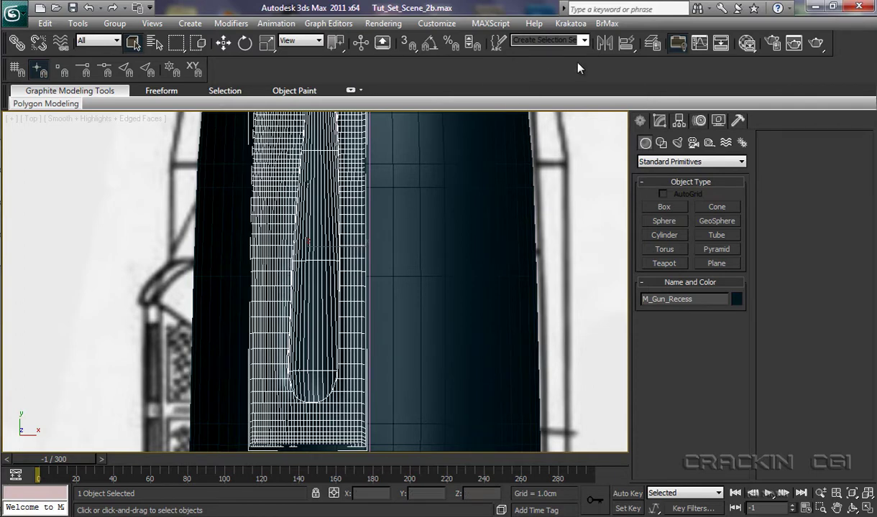
Step: Mirror-copy the gun recess along X and move M_Gun_Recess001 into the right-hand nose recess
{"action": "left_click", "coordinate": [605, 43]}
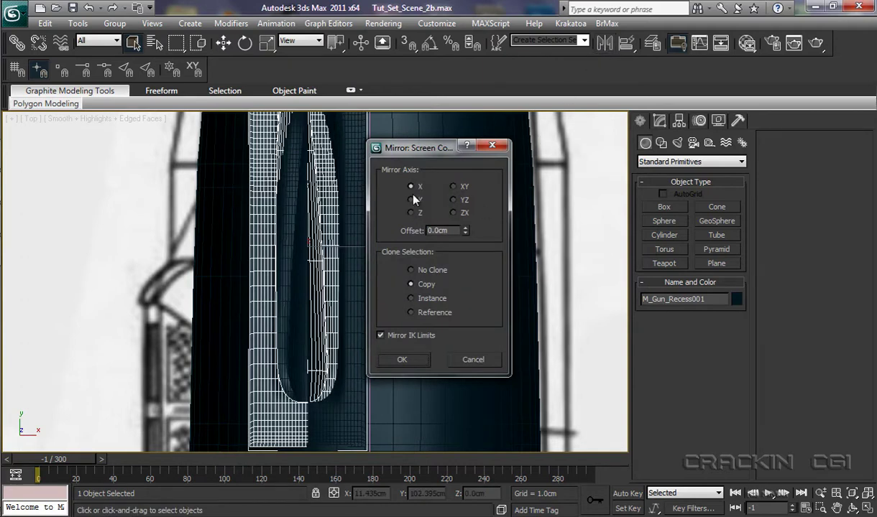
{"action": "left_click", "coordinate": [406, 359]}
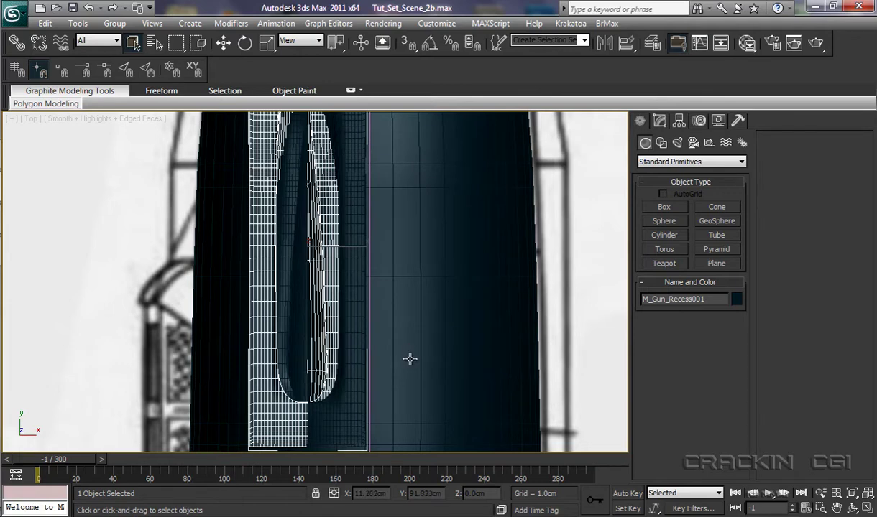
{"action": "key", "text": "w"}
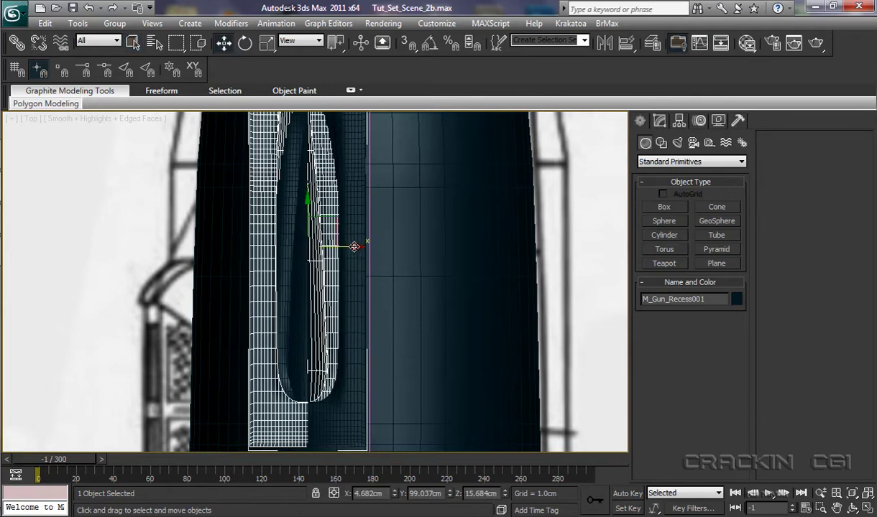
{"action": "left_click_drag", "start_coordinate": [354, 246], "coordinate": [469, 266]}
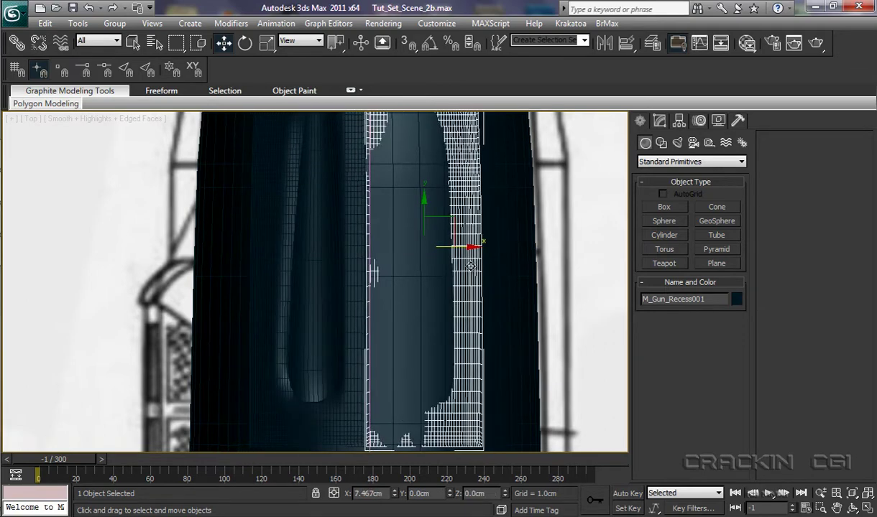
{"action": "left_click_drag", "start_coordinate": [469, 266], "coordinate": [469, 266]}
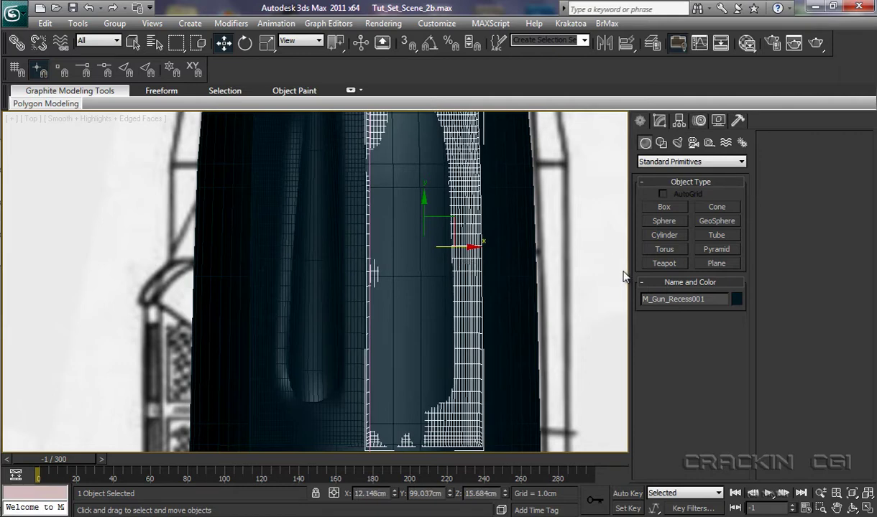
Step: Select the Fuselage at Polygon level and frame its nose end
{"action": "left_click", "coordinate": [522, 266]}
{"action": "left_click", "coordinate": [660, 122]}
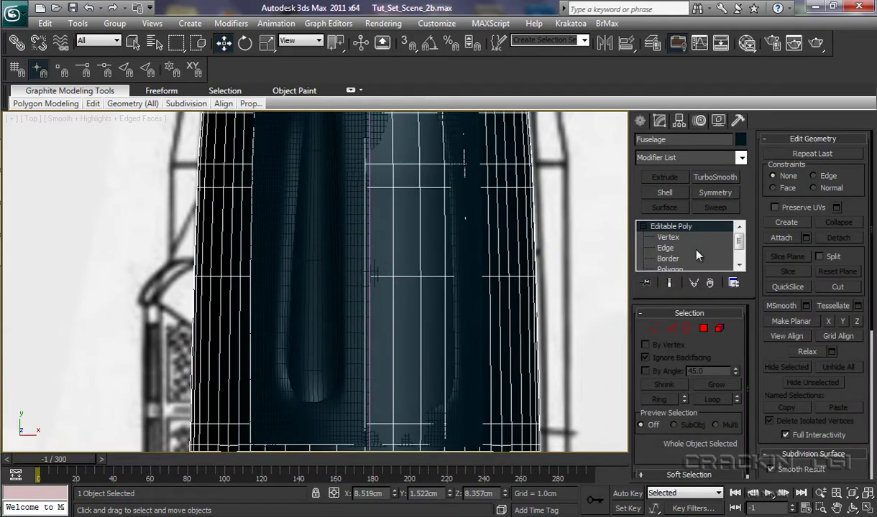
{"action": "scroll", "coordinate": [683, 253], "scroll_direction": "down", "scroll_amount": 2}
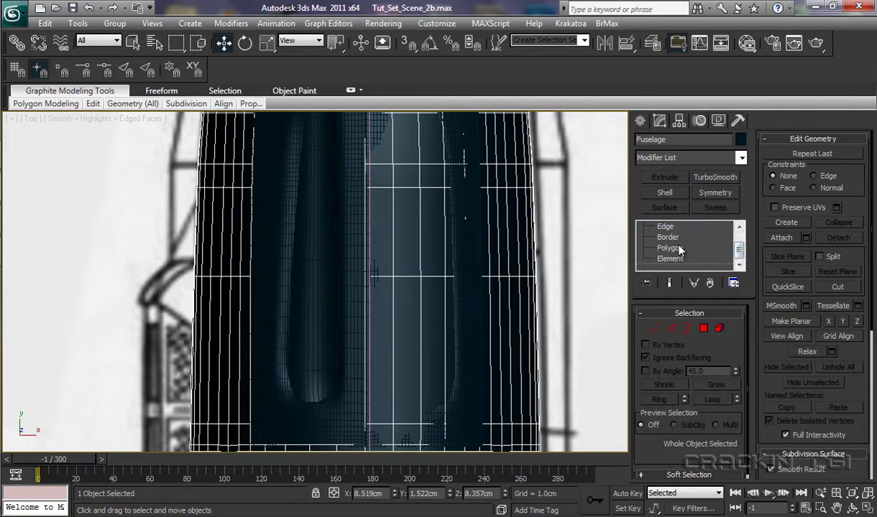
{"action": "left_click", "coordinate": [674, 249]}
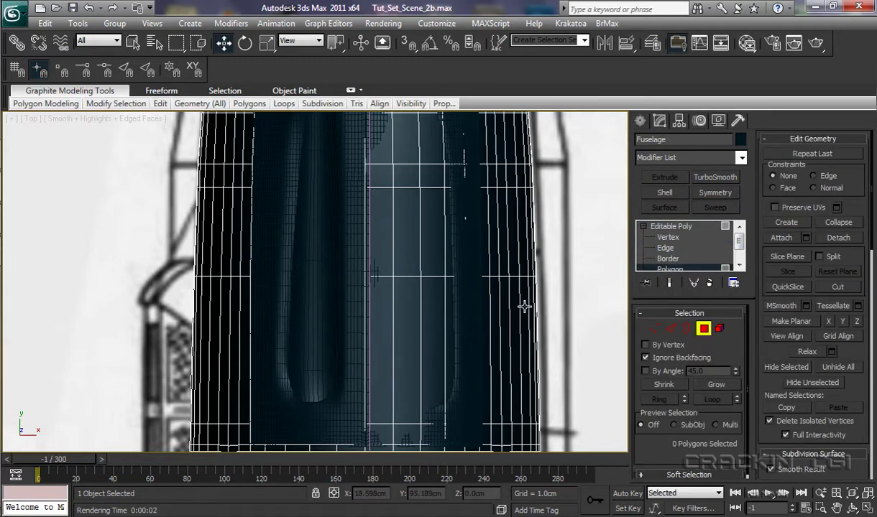
{"action": "scroll", "coordinate": [527, 307], "scroll_direction": "down", "scroll_amount": 5}
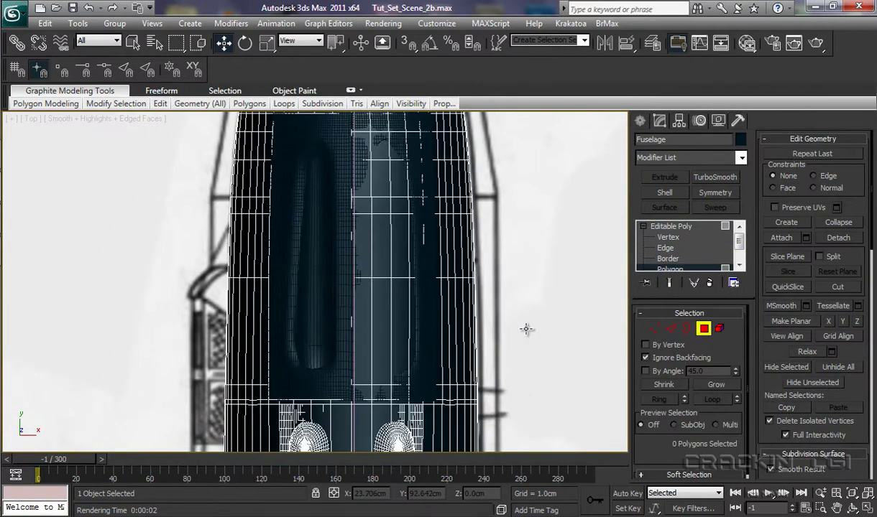
{"action": "middle_click_drag", "start_coordinate": [530, 309], "coordinate": [533, 357]}
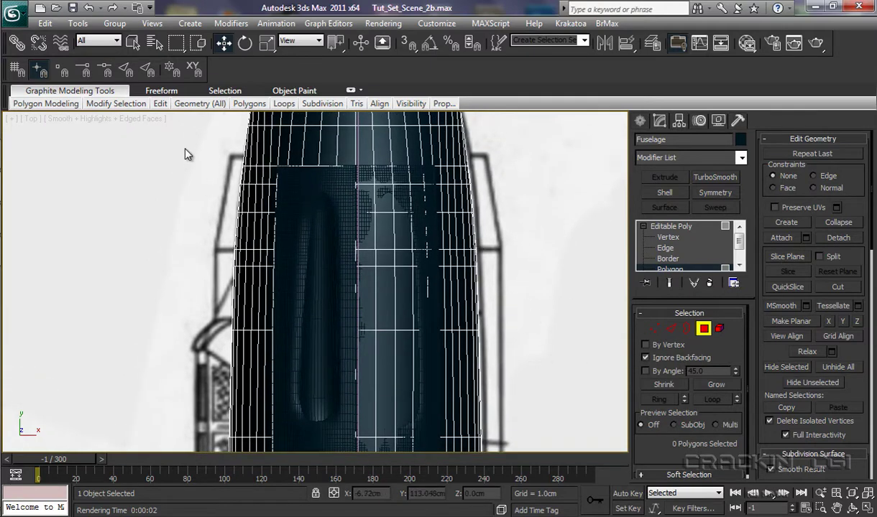
Step: Delete the faces covering the right-hand recess and check both recesses in Perspective
{"action": "left_click", "coordinate": [132, 43]}
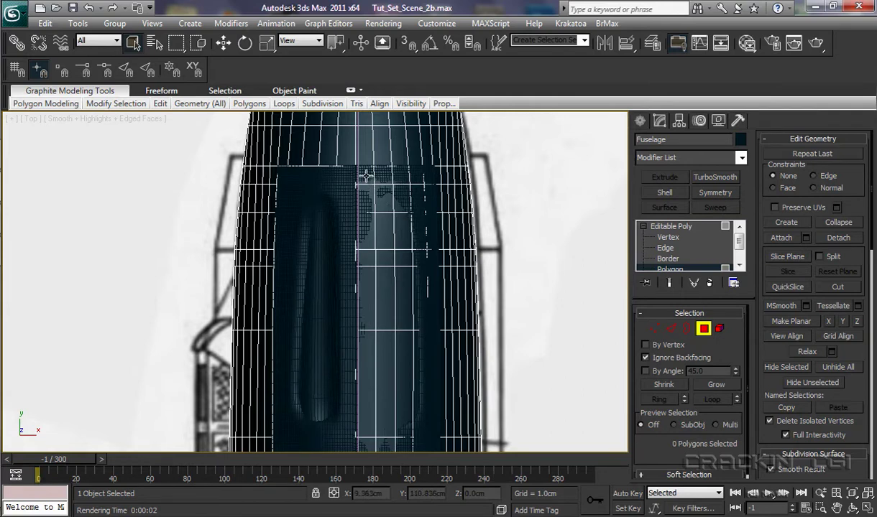
{"action": "left_click", "coordinate": [366, 176]}
{"action": "left_click_drag", "start_coordinate": [383, 213], "coordinate": [430, 448]}
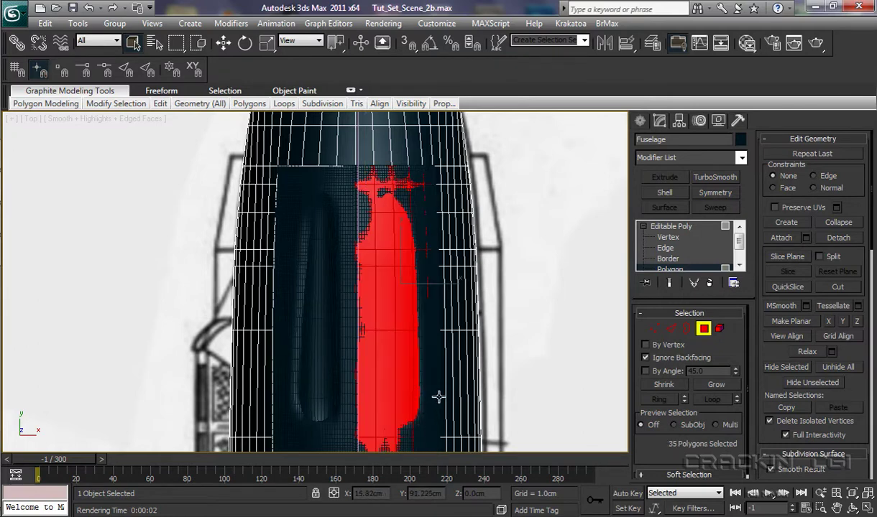
{"action": "scroll", "coordinate": [462, 391], "scroll_direction": "down", "scroll_amount": 2}
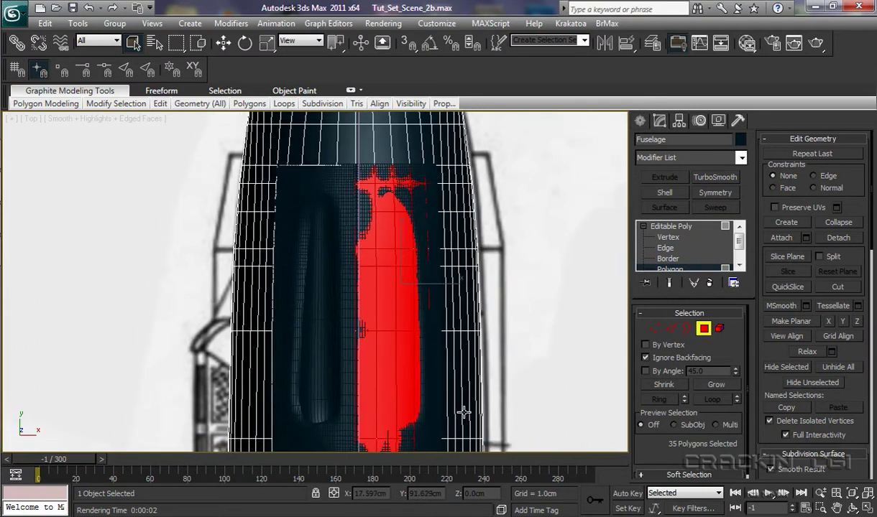
{"action": "scroll", "coordinate": [465, 413], "scroll_direction": "down", "scroll_amount": 1}
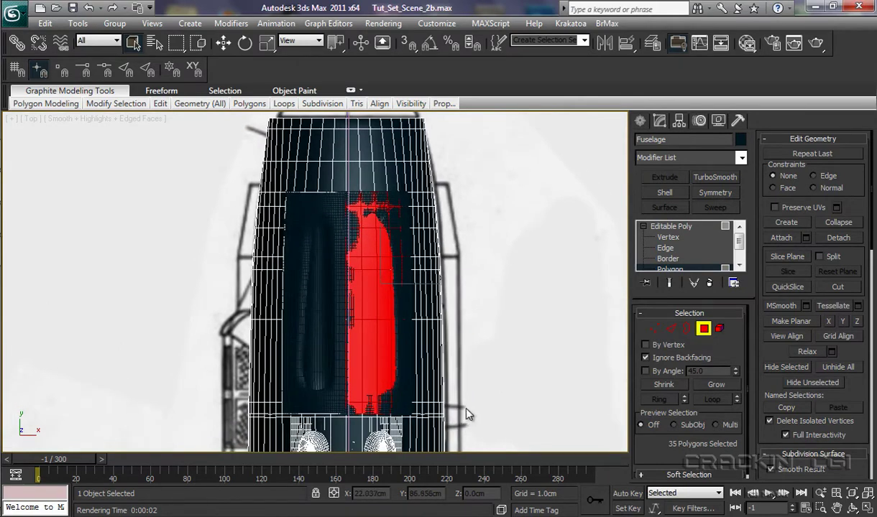
{"action": "left_click", "coordinate": [468, 413]}
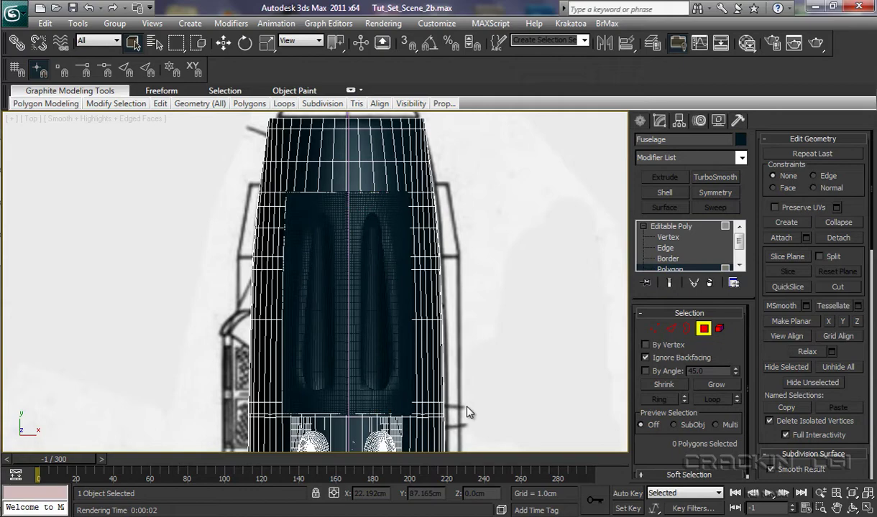
{"action": "key", "text": "p"}
{"action": "middle_click_drag", "start_coordinate": [427, 415], "coordinate": [440, 419], "text": "alt"}
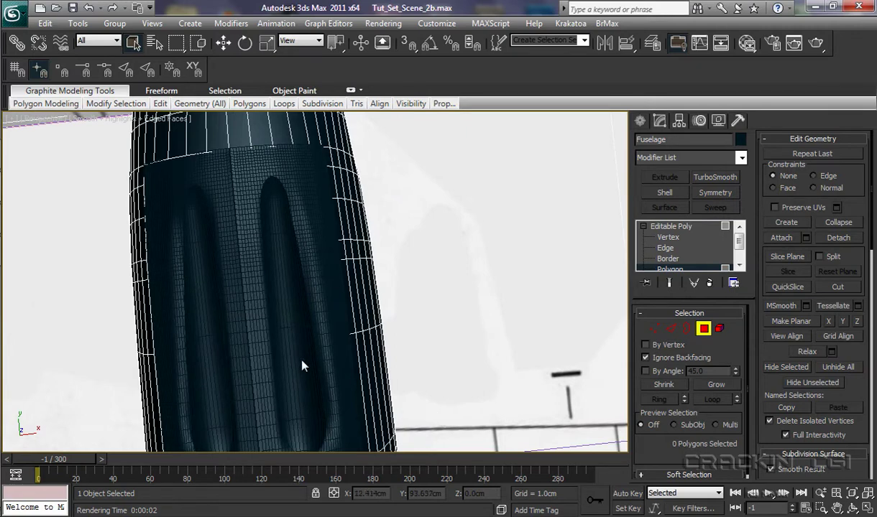
{"action": "left_click", "coordinate": [667, 228]}
{"action": "left_click", "coordinate": [338, 339]}
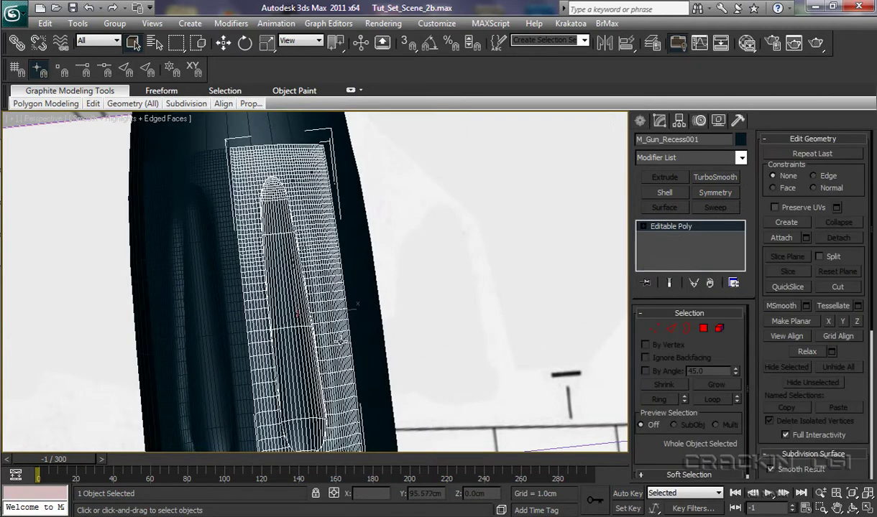
{"action": "middle_click_drag", "start_coordinate": [332, 368], "coordinate": [583, 303], "text": "alt"}
{"action": "middle_click_drag", "start_coordinate": [547, 336], "coordinate": [549, 332], "text": "alt"}
{"action": "scroll", "coordinate": [533, 416], "scroll_direction": "down", "scroll_amount": 3}
{"action": "scroll", "coordinate": [474, 312], "scroll_direction": "down", "scroll_amount": 4}
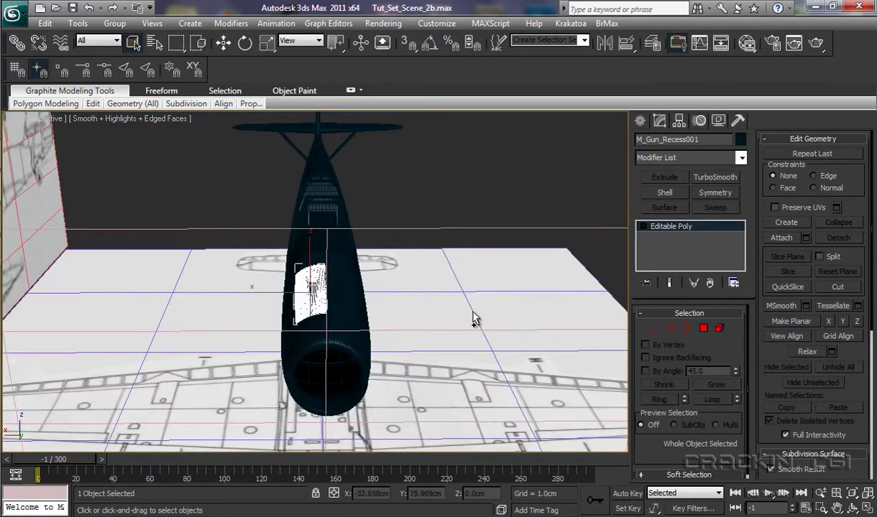
{"action": "middle_click_drag", "start_coordinate": [457, 357], "coordinate": [500, 345], "text": "alt"}
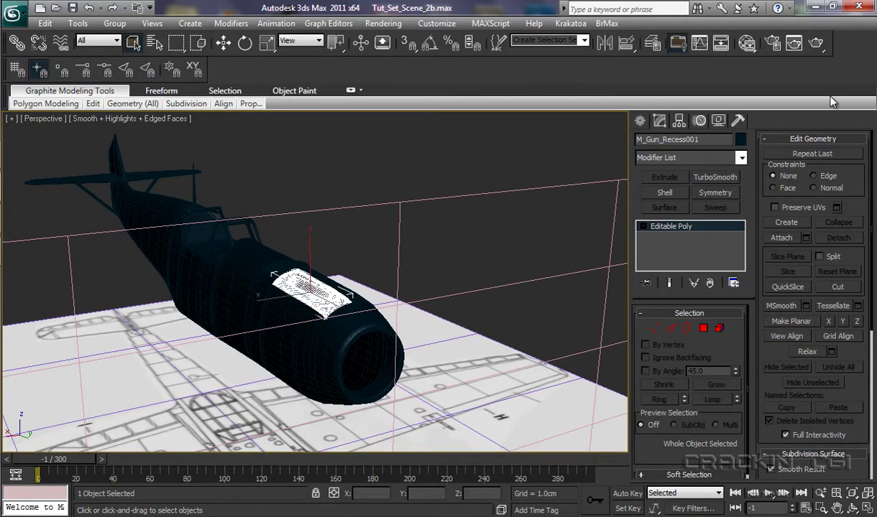
Step: Test-render the whole plane from two Perspective angles, closing Render Setup and each frame
{"action": "left_click", "coordinate": [741, 43]}
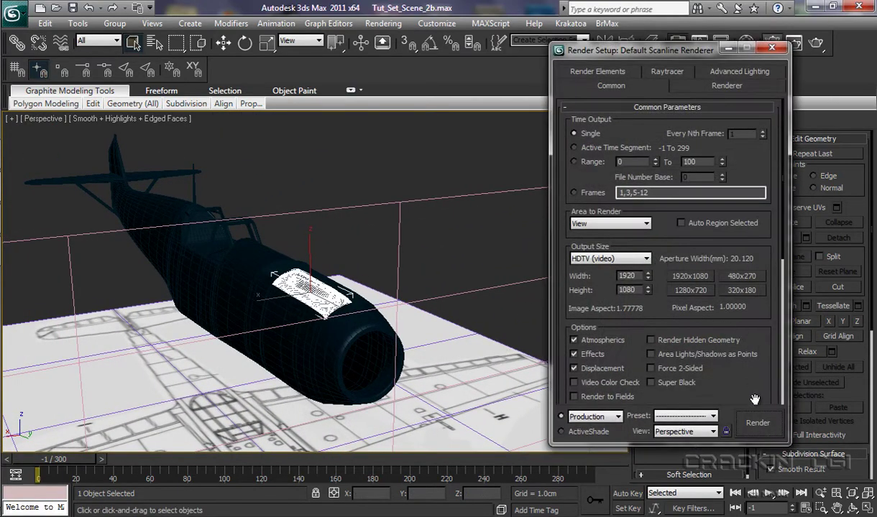
{"action": "left_click", "coordinate": [757, 421]}
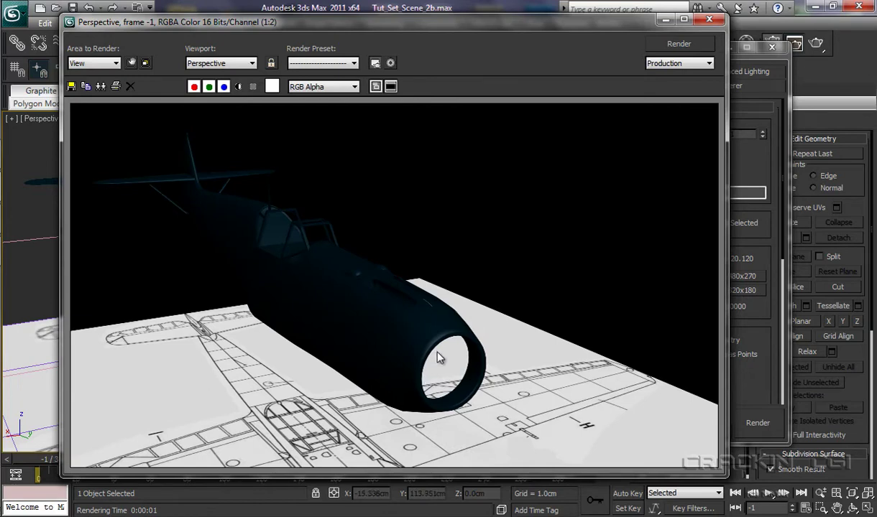
{"action": "left_click", "coordinate": [709, 20]}
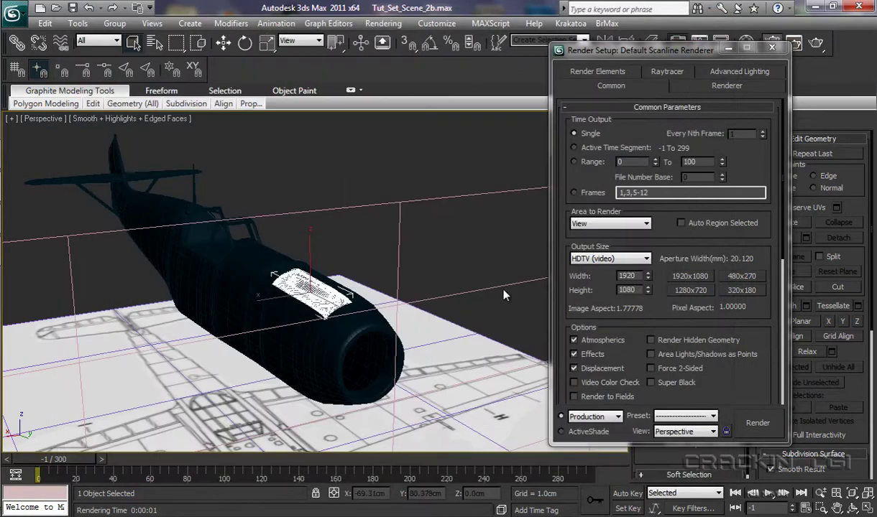
{"action": "left_click", "coordinate": [773, 49]}
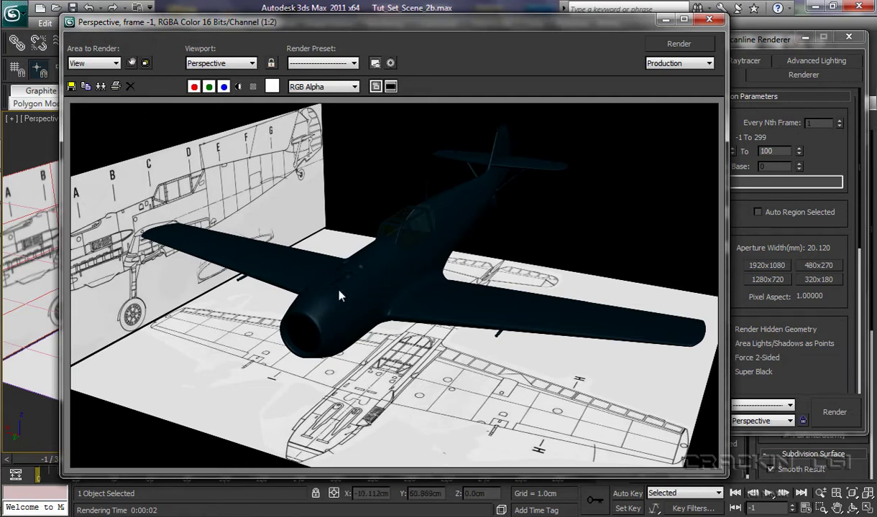
{"action": "left_click", "coordinate": [710, 19]}
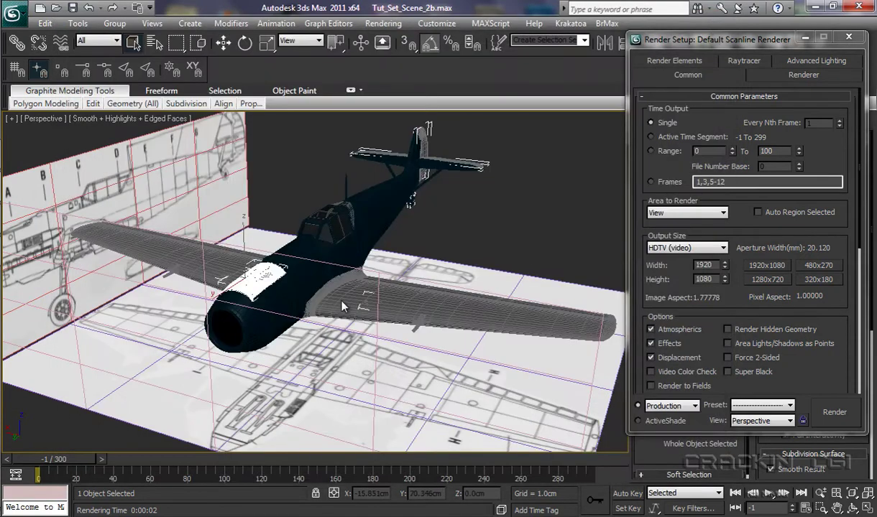
Step: Attach M_Gun_Recess001 to the Fuselage, then switch to the Left view
{"action": "left_click", "coordinate": [370, 231]}
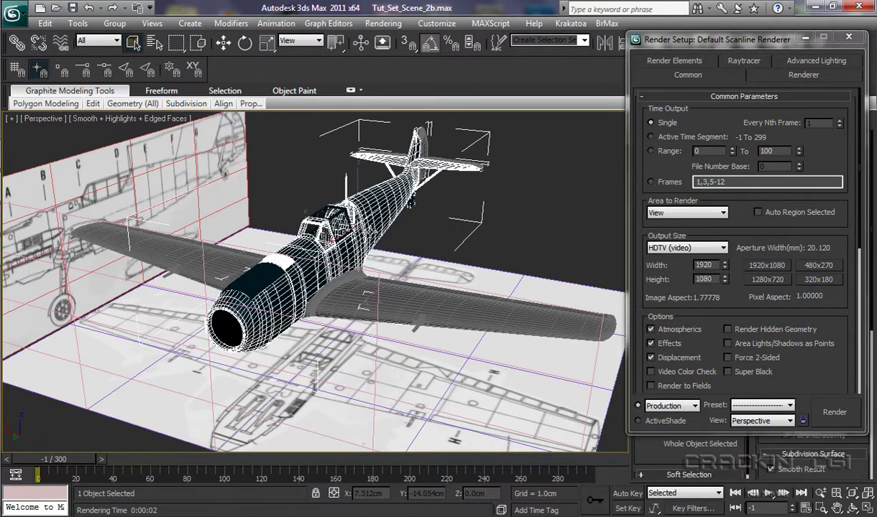
{"action": "left_click", "coordinate": [849, 36]}
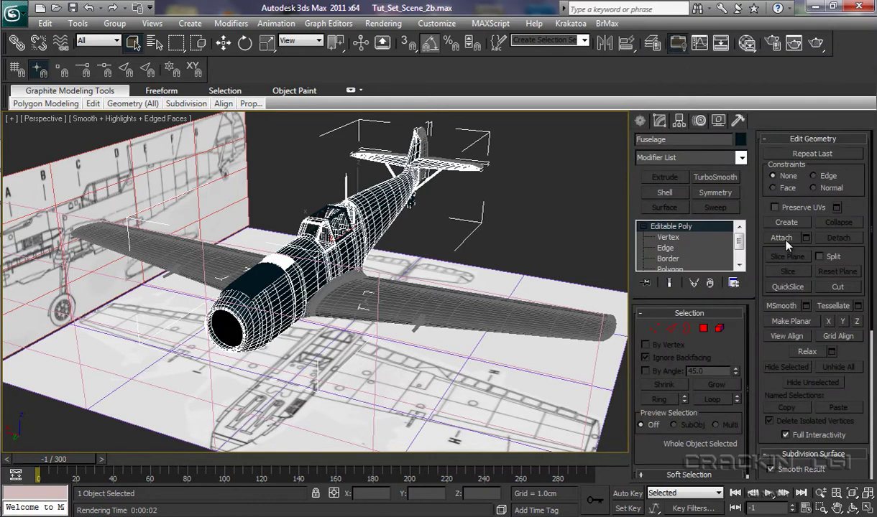
{"action": "left_click", "coordinate": [785, 239]}
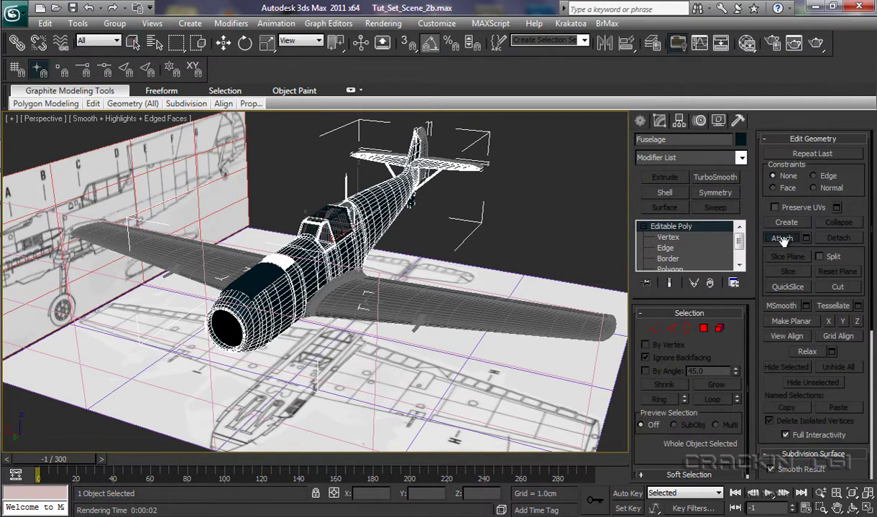
{"action": "left_click", "coordinate": [255, 281]}
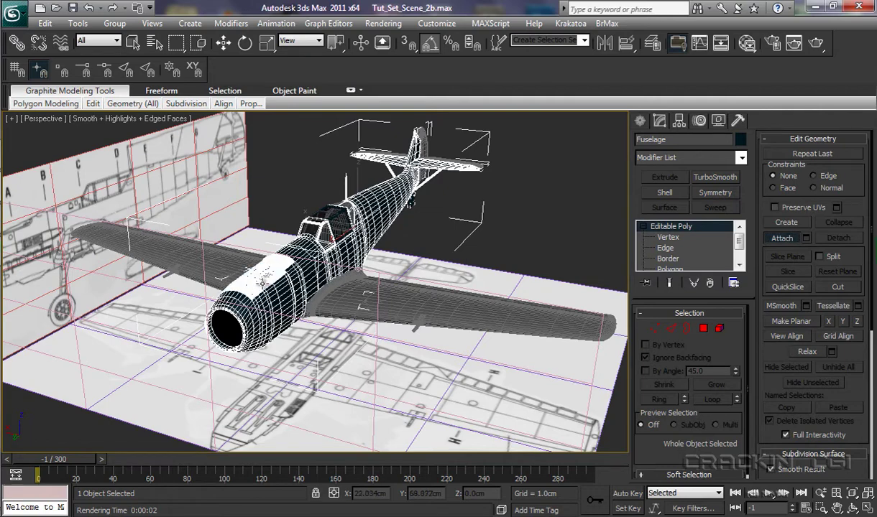
{"action": "key", "text": "w"}
{"action": "key", "text": "l"}
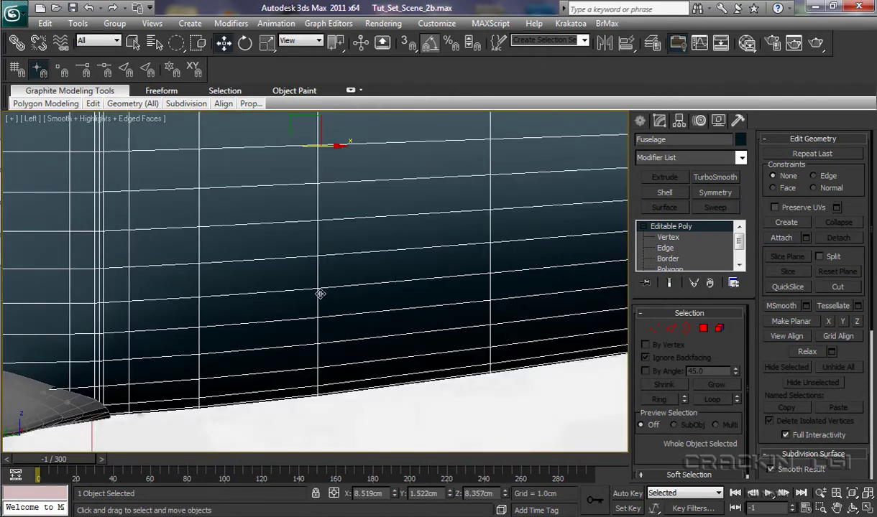
Step: Draw a cylinder of radius 0.668cm and height 1.475cm above the zoomed-in nose
{"action": "scroll", "coordinate": [332, 300], "scroll_direction": "down", "scroll_amount": 5}
{"action": "middle_click_drag", "start_coordinate": [347, 350], "coordinate": [30, 335]}
{"action": "middle_click_drag", "start_coordinate": [258, 335], "coordinate": [330, 368]}
{"action": "scroll", "coordinate": [330, 368], "scroll_direction": "up", "scroll_amount": 8}
{"action": "middle_click_drag", "start_coordinate": [358, 275], "coordinate": [354, 457]}
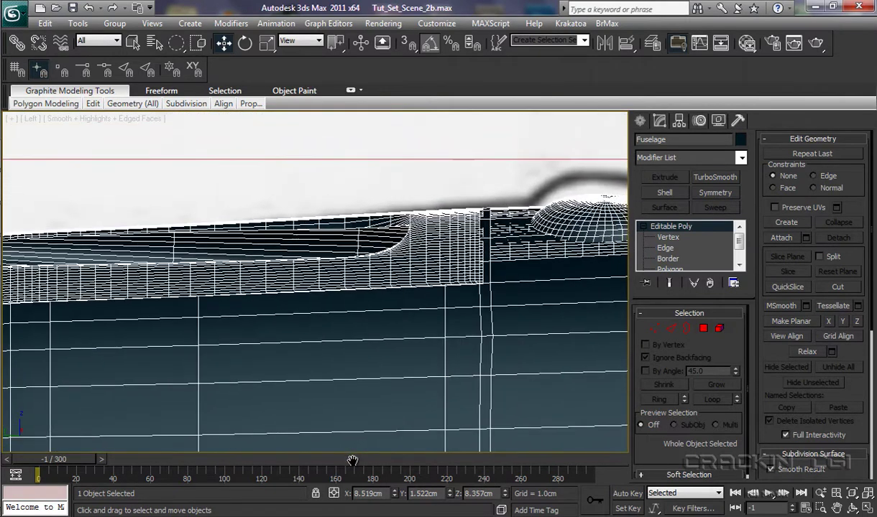
{"action": "left_click", "coordinate": [641, 121]}
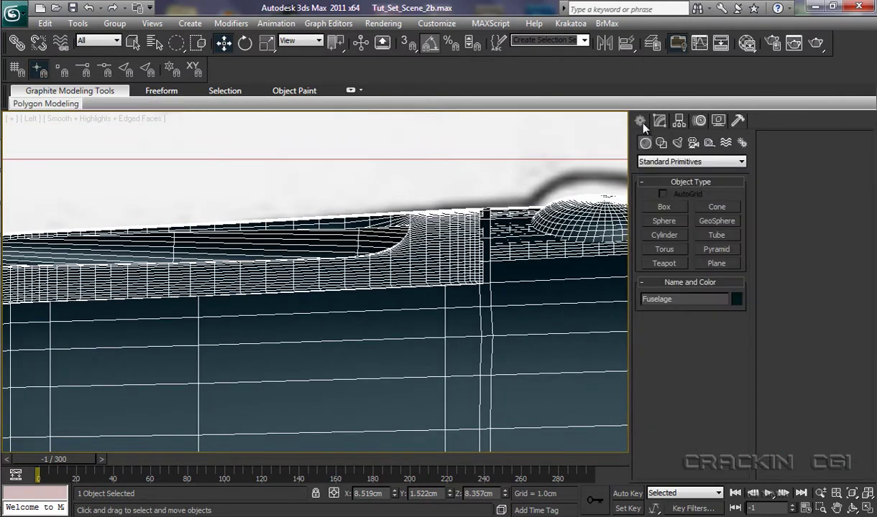
{"action": "left_click", "coordinate": [665, 235]}
{"action": "left_click_drag", "start_coordinate": [346, 181], "coordinate": [360, 193]}
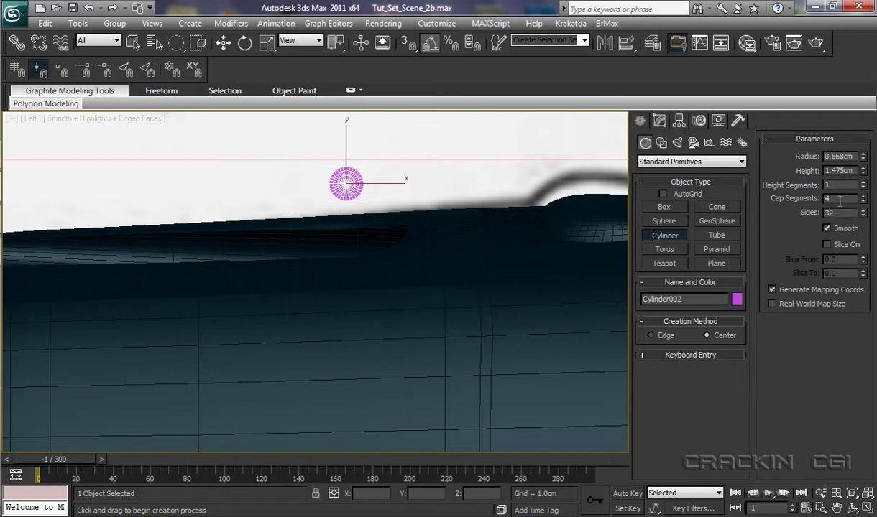
Step: Give Cylinder002 the dark fuselage colour and centre the close-up view on it
{"action": "left_click", "coordinate": [737, 299]}
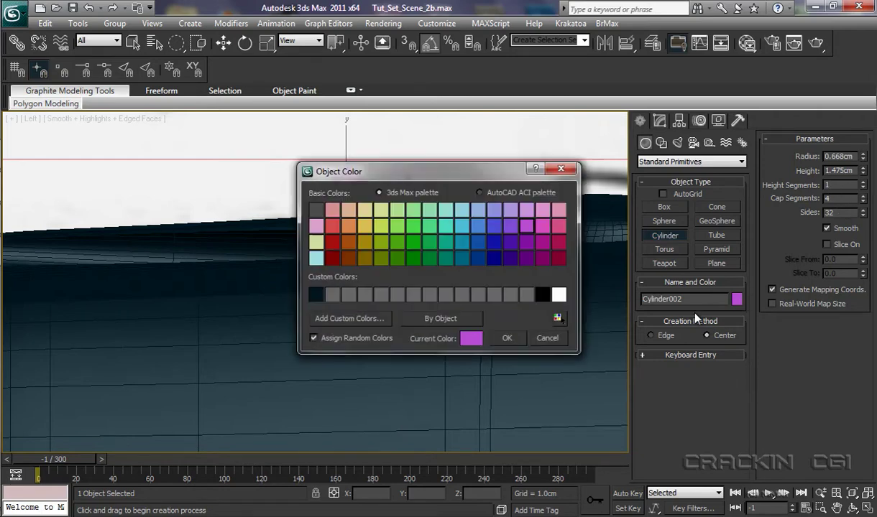
{"action": "left_click", "coordinate": [317, 296]}
{"action": "left_click", "coordinate": [505, 338]}
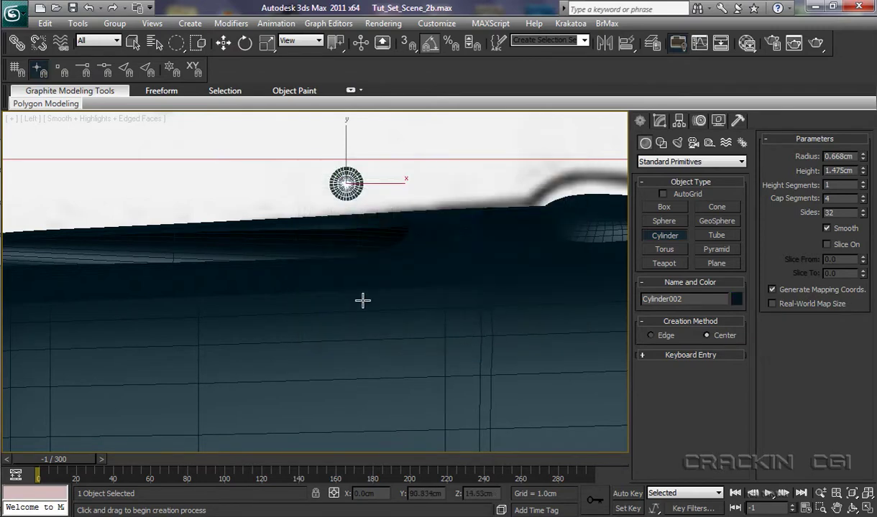
{"action": "middle_click_drag", "start_coordinate": [362, 300], "coordinate": [365, 362]}
{"action": "scroll", "coordinate": [404, 262], "scroll_direction": "up", "scroll_amount": 5}
{"action": "middle_click_drag", "start_coordinate": [475, 252], "coordinate": [358, 360]}
{"action": "scroll", "coordinate": [393, 334], "scroll_direction": "up", "scroll_amount": 3}
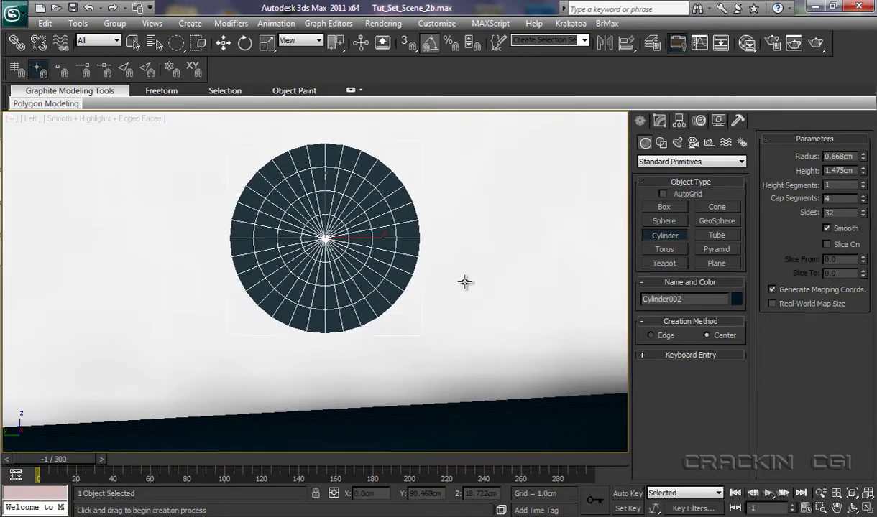
Step: Convert Cylinder002 to an Editable Poly
{"action": "right_click", "coordinate": [402, 273]}
{"action": "right_click", "coordinate": [404, 278]}
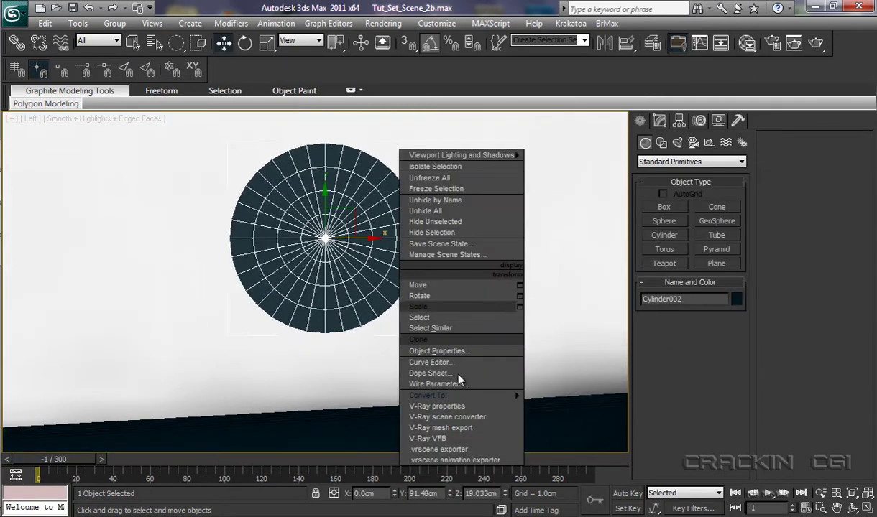
{"action": "mouse_move", "coordinate": [460, 396]}
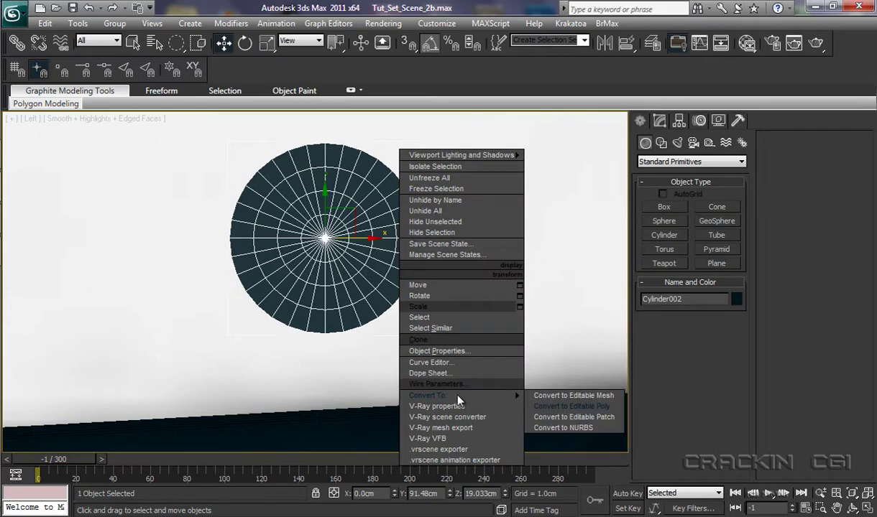
{"action": "left_click", "coordinate": [538, 405]}
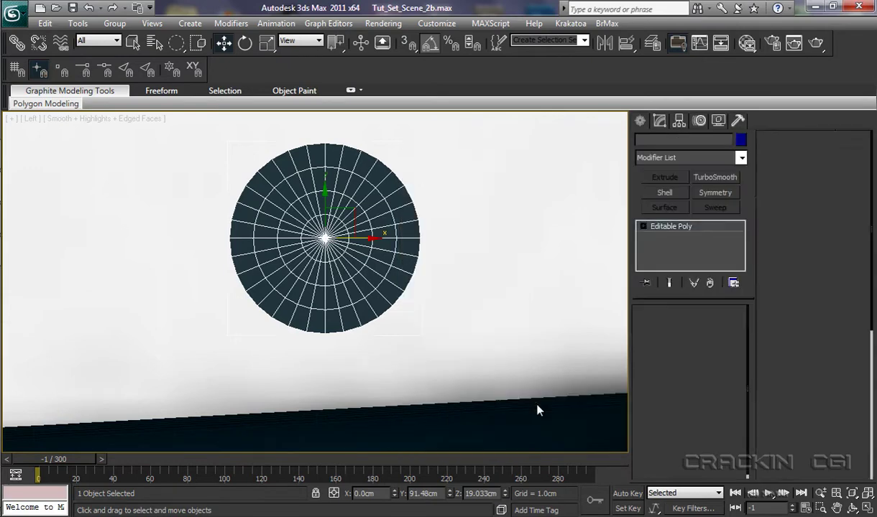
Step: Enter Polygon level with Ignore Backfacing on, test-selecting the end cap then clearing it
{"action": "left_click", "coordinate": [644, 227]}
{"action": "left_click", "coordinate": [741, 252]}
{"action": "left_click", "coordinate": [681, 255]}
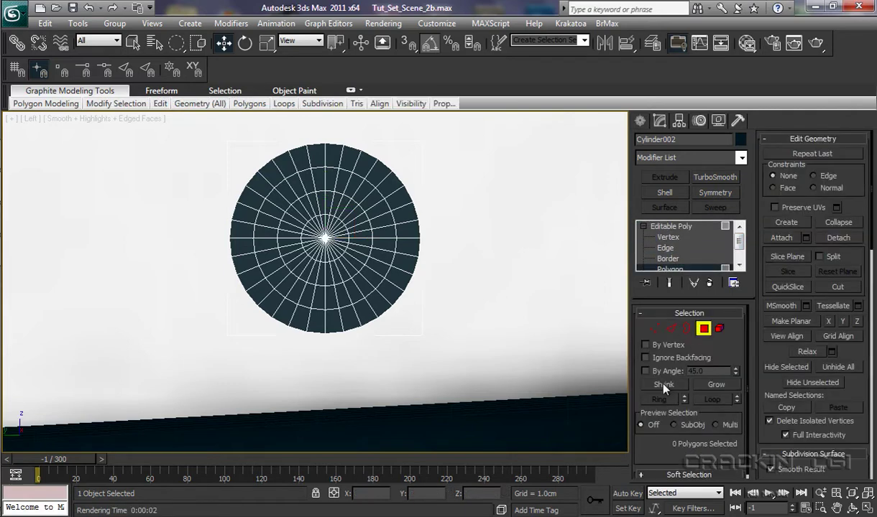
{"action": "left_click", "coordinate": [645, 358]}
{"action": "left_click", "coordinate": [133, 43]}
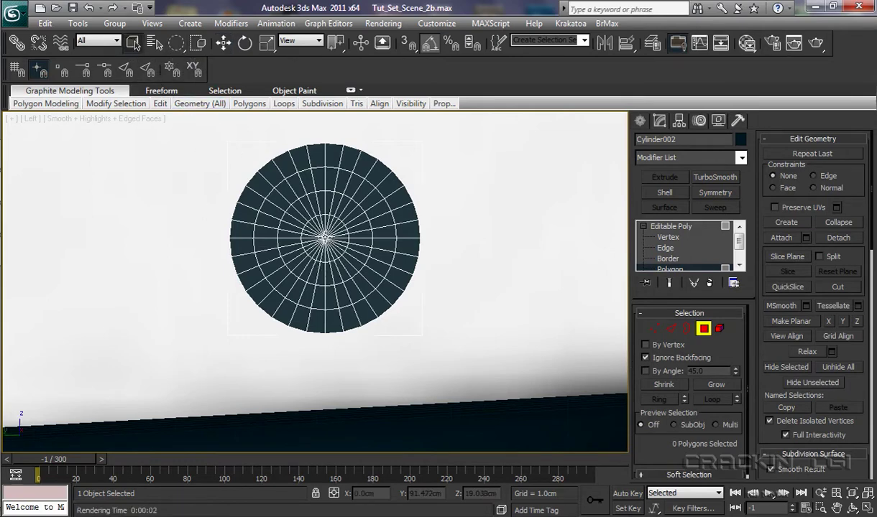
{"action": "left_click", "coordinate": [327, 228]}
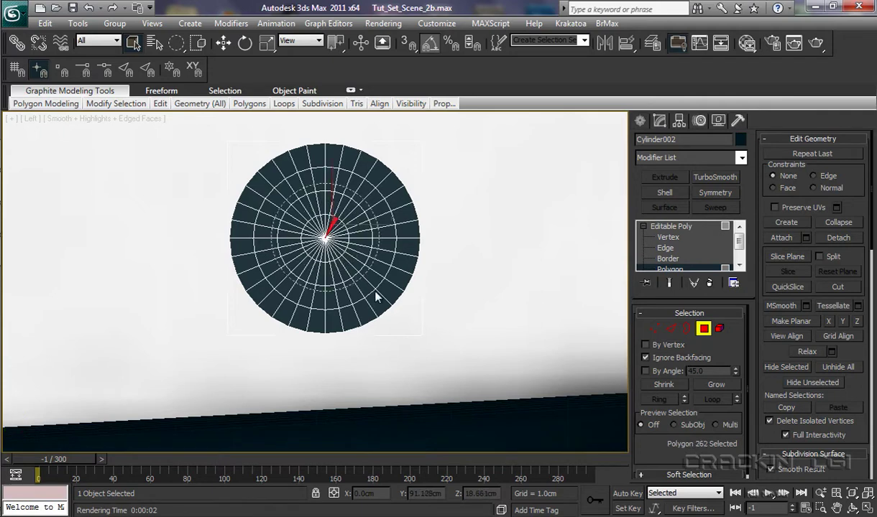
{"action": "left_click_drag", "start_coordinate": [394, 322], "coordinate": [395, 322]}
{"action": "left_click", "coordinate": [389, 326]}
{"action": "left_click_drag", "start_coordinate": [176, 42], "coordinate": [183, 71]}
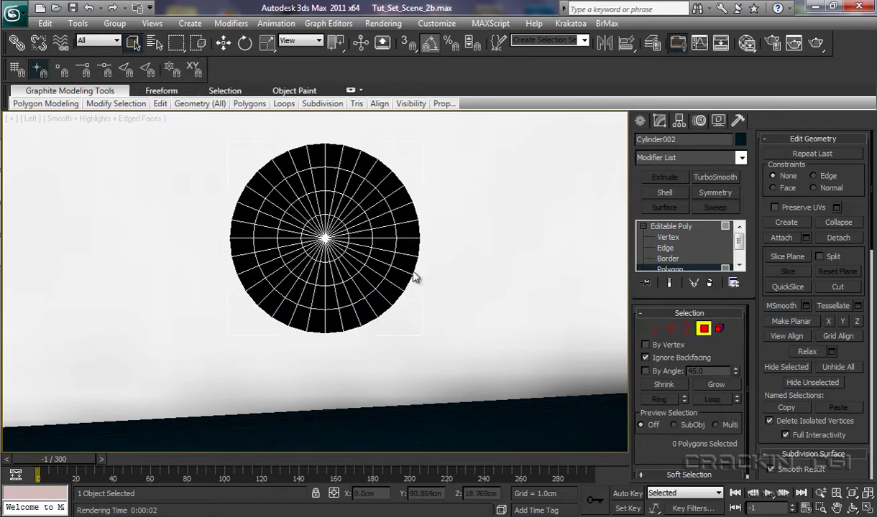
Step: Rotate Cylinder002 90° lengthwise and frame its end cap in Perspective with Circular Selection Region
{"action": "left_click", "coordinate": [672, 228]}
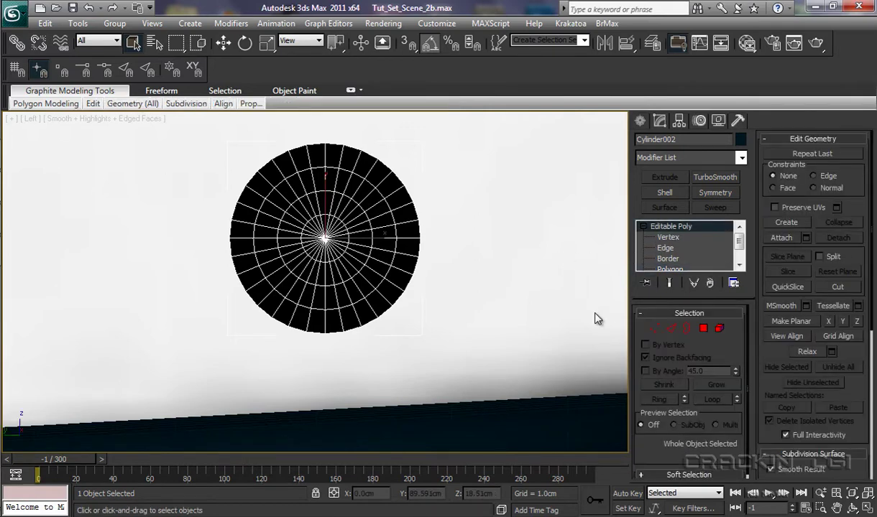
{"action": "left_click", "coordinate": [245, 43]}
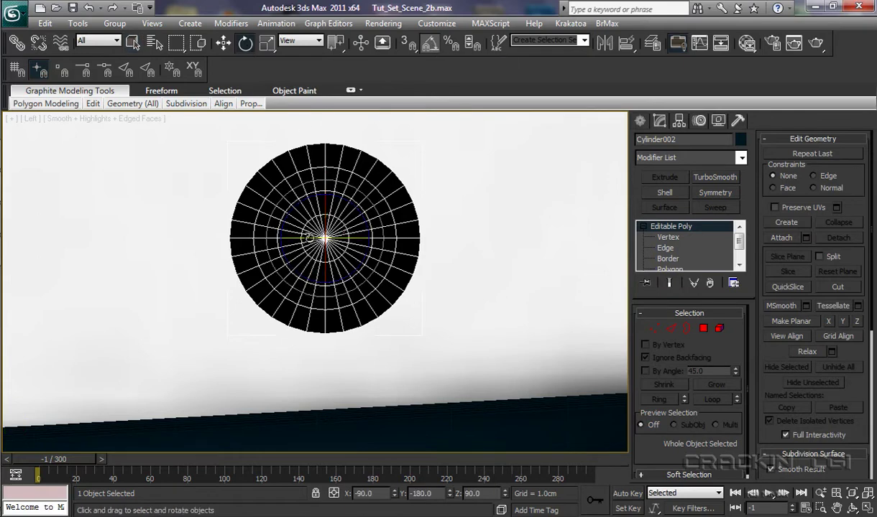
{"action": "left_click_drag", "start_coordinate": [311, 238], "coordinate": [371, 248]}
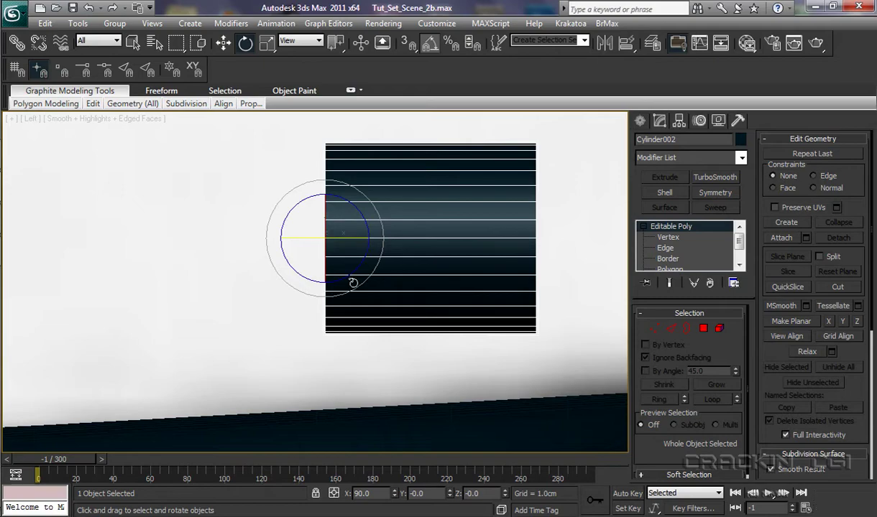
{"action": "key", "text": "p"}
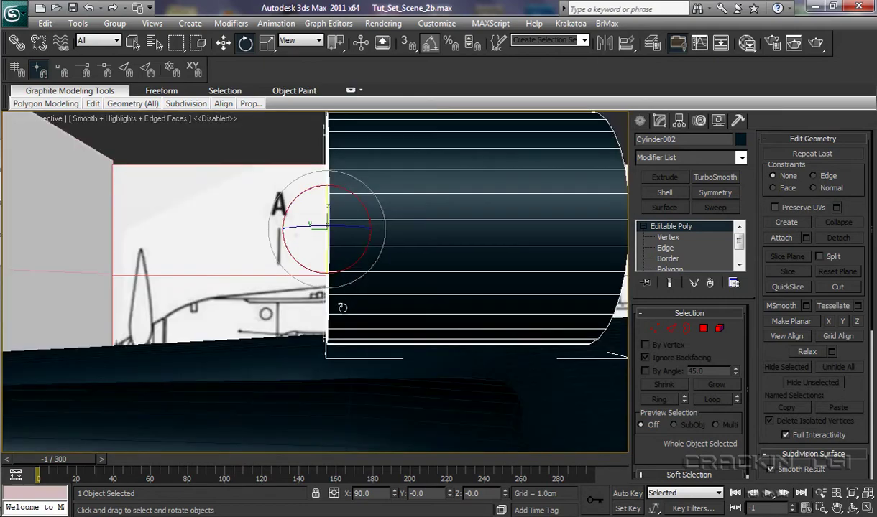
{"action": "middle_click_drag", "start_coordinate": [341, 307], "coordinate": [419, 302], "text": "alt"}
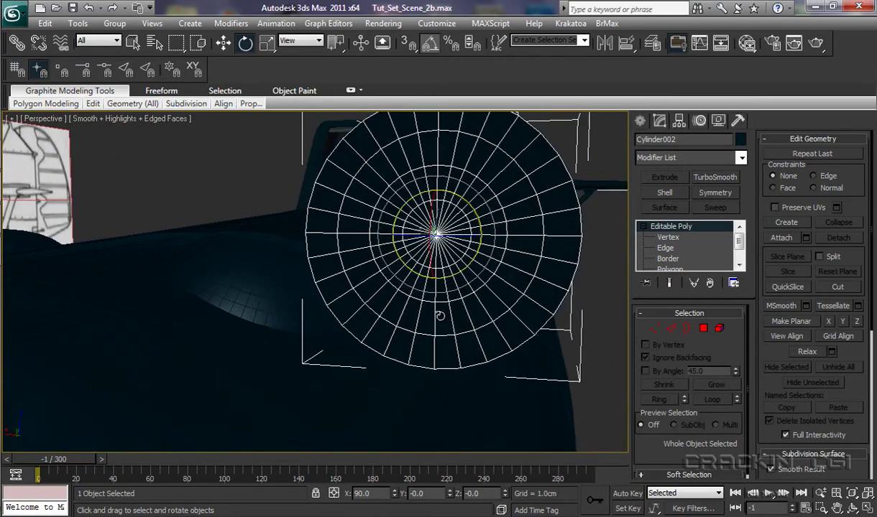
{"action": "left_click", "coordinate": [133, 42]}
{"action": "middle_click_drag", "start_coordinate": [348, 275], "coordinate": [343, 307]}
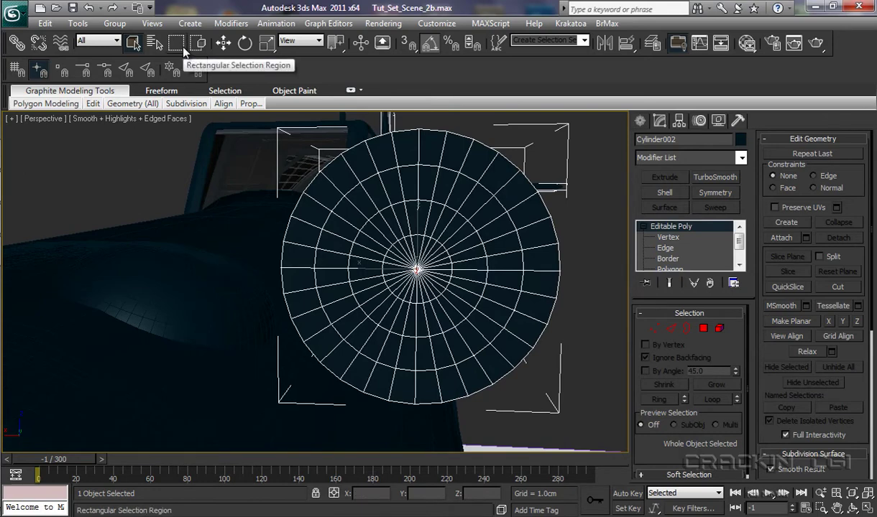
{"action": "left_click_drag", "start_coordinate": [185, 51], "coordinate": [177, 63]}
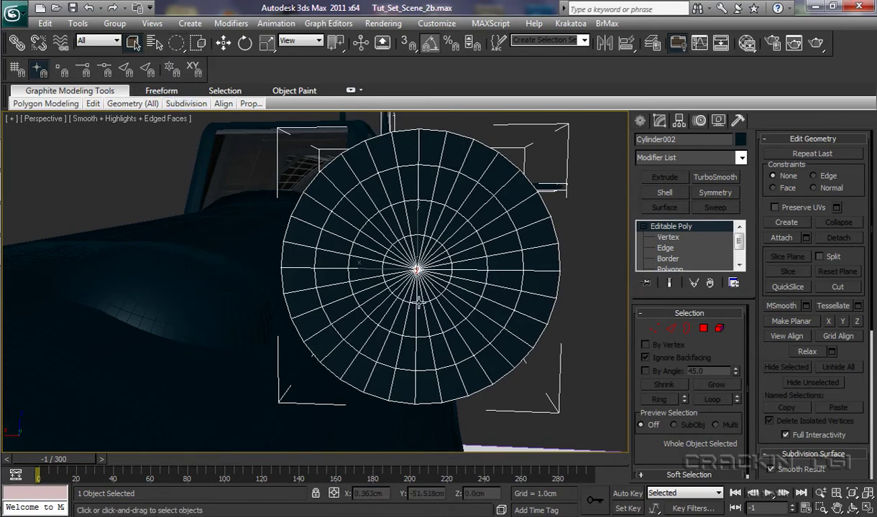
Step: Select the cylinder's front cap polygons and extrude them 5.182cm into a long barrel
{"action": "left_click", "coordinate": [670, 269]}
{"action": "left_click", "coordinate": [421, 270]}
{"action": "left_click_drag", "start_coordinate": [416, 271], "coordinate": [490, 354]}
{"action": "middle_click_drag", "start_coordinate": [472, 350], "coordinate": [423, 363], "text": "alt"}
{"action": "scroll", "coordinate": [425, 352], "scroll_direction": "down", "scroll_amount": 5}
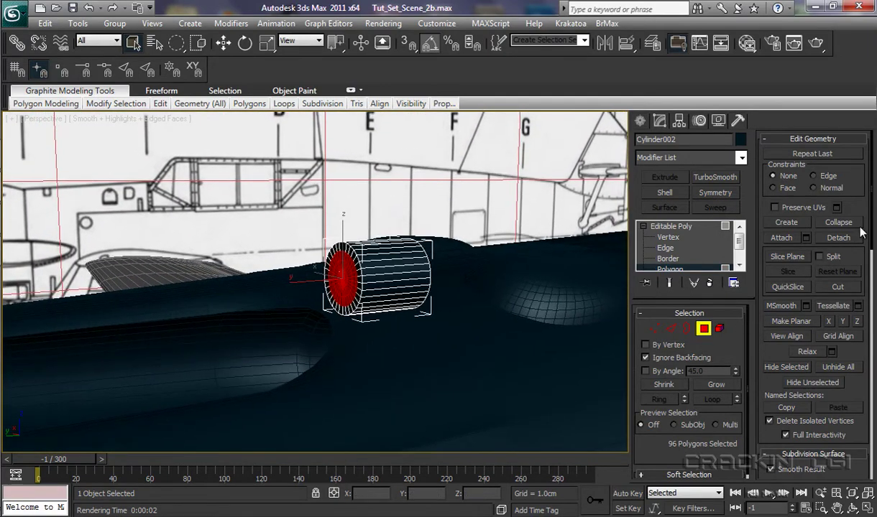
{"action": "left_click_drag", "start_coordinate": [871, 202], "coordinate": [861, 389]}
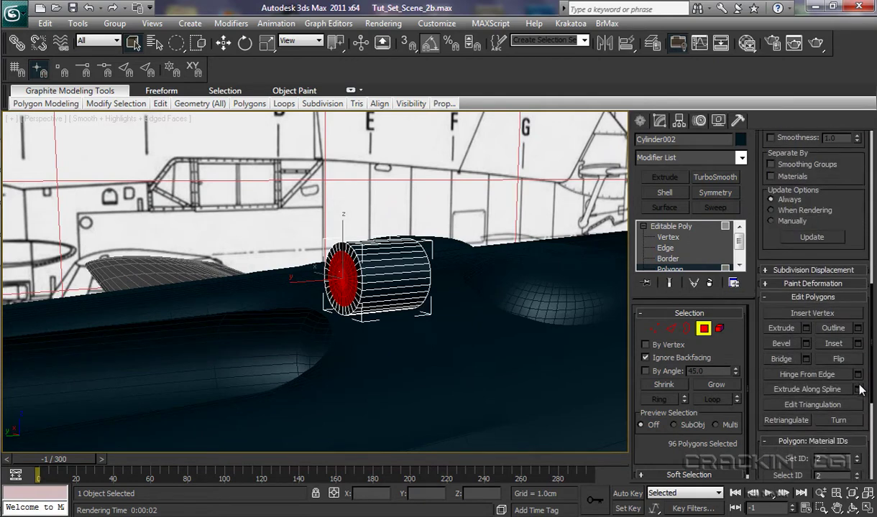
{"action": "left_click", "coordinate": [807, 328]}
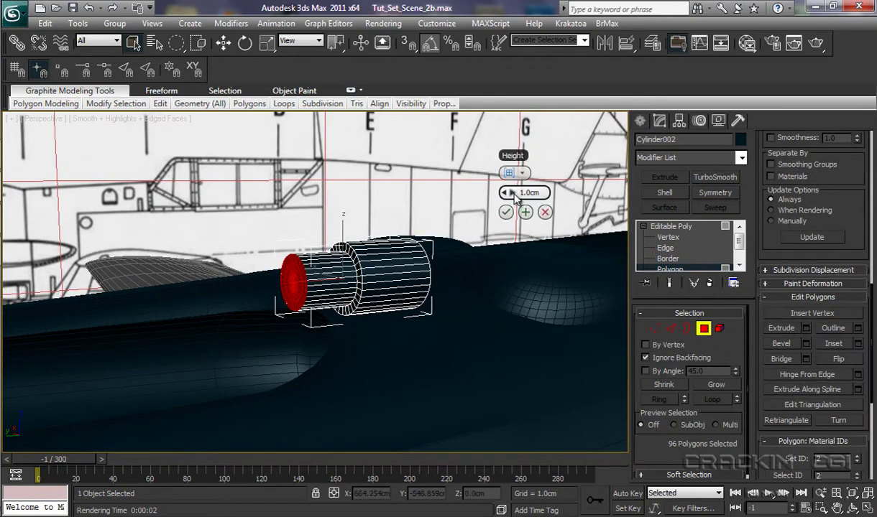
{"action": "left_click_drag", "start_coordinate": [511, 198], "coordinate": [668, 214]}
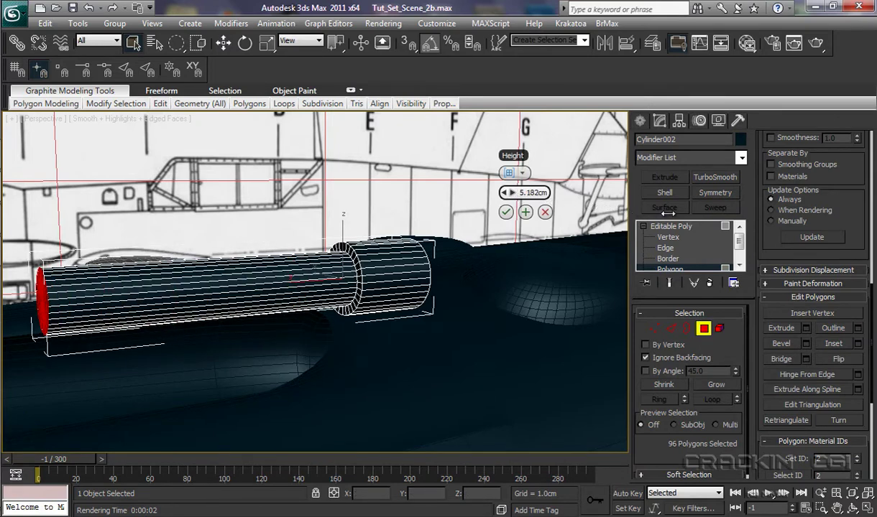
{"action": "left_click", "coordinate": [507, 213]}
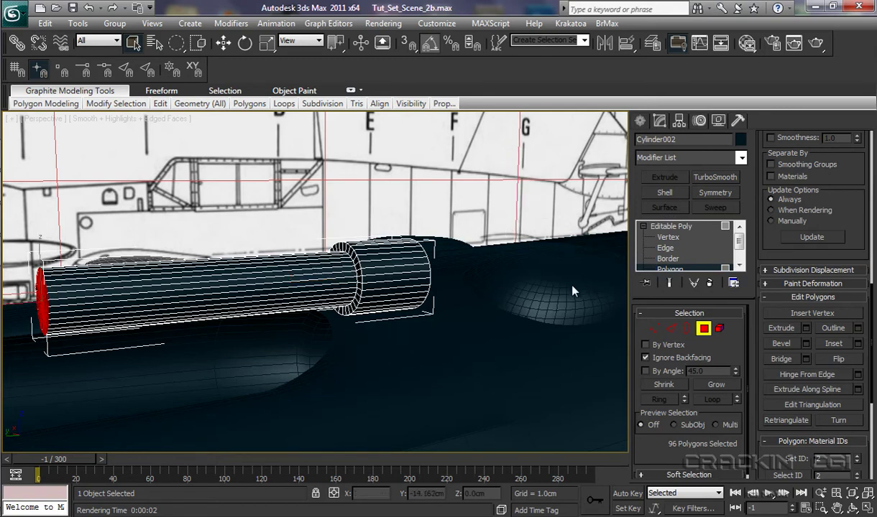
Step: Insert edge loops on the barrel and scale one ring down into a narrow waist behind the muzzle
{"action": "mouse_move", "coordinate": [159, 107]}
{"action": "left_click", "coordinate": [261, 138]}
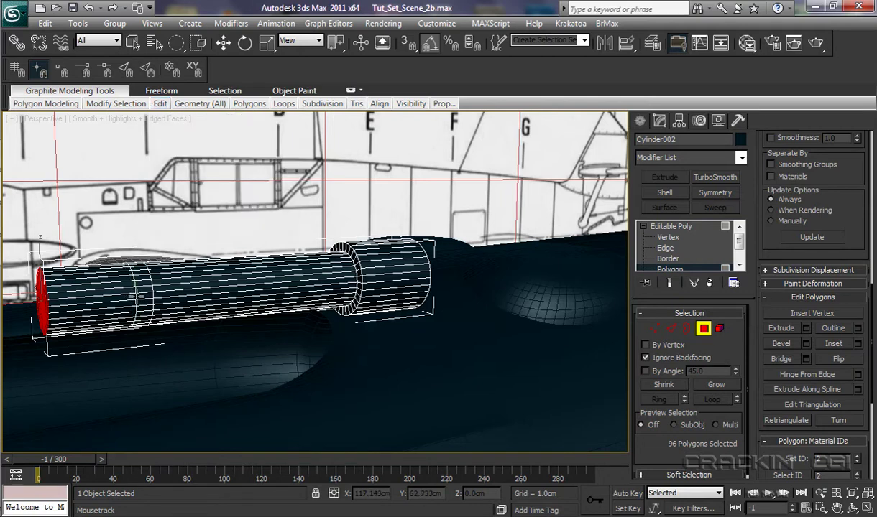
{"action": "key", "text": "w"}
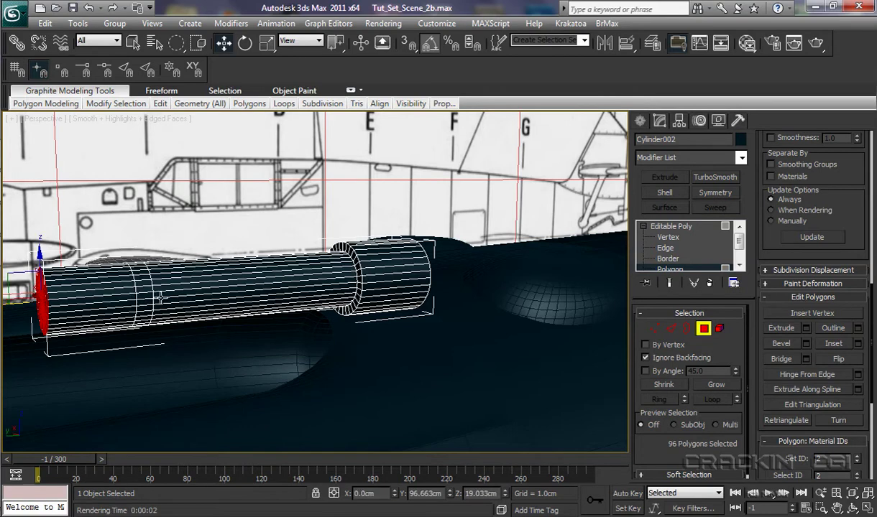
{"action": "left_click", "coordinate": [668, 248]}
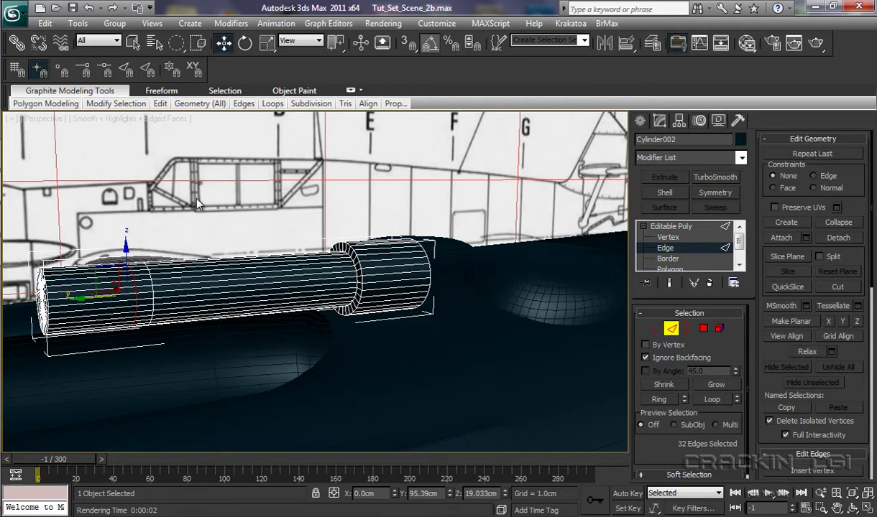
{"action": "key", "text": "r"}
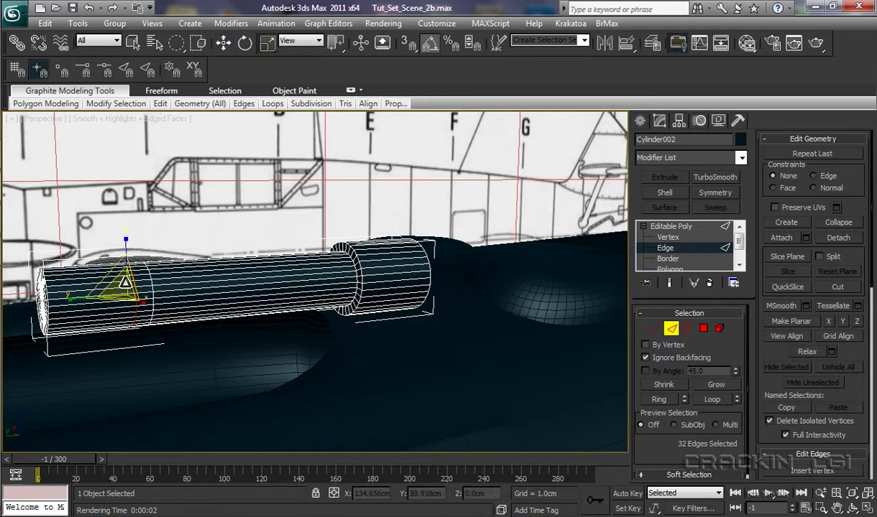
{"action": "left_click_drag", "start_coordinate": [124, 286], "coordinate": [120, 325]}
{"action": "key", "text": "w"}
{"action": "left_click_drag", "start_coordinate": [82, 299], "coordinate": [87, 300]}
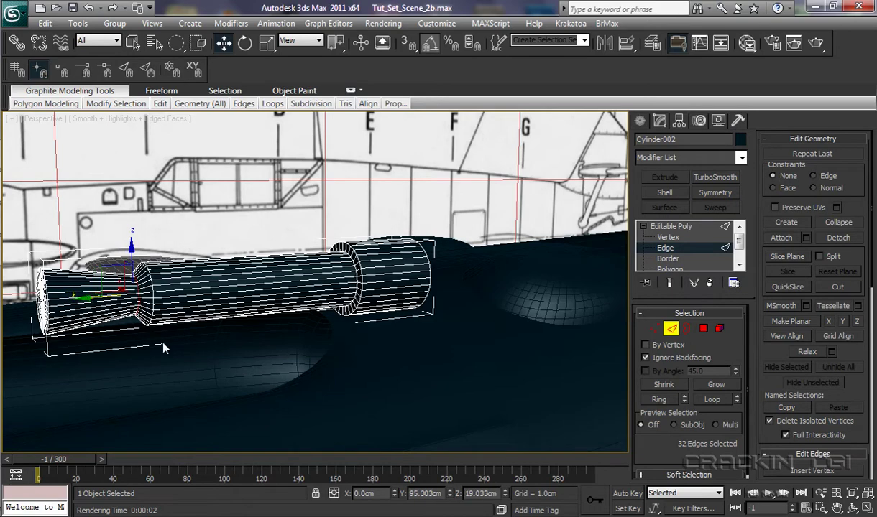
{"action": "middle_click_drag", "start_coordinate": [220, 360], "coordinate": [298, 362], "text": "alt"}
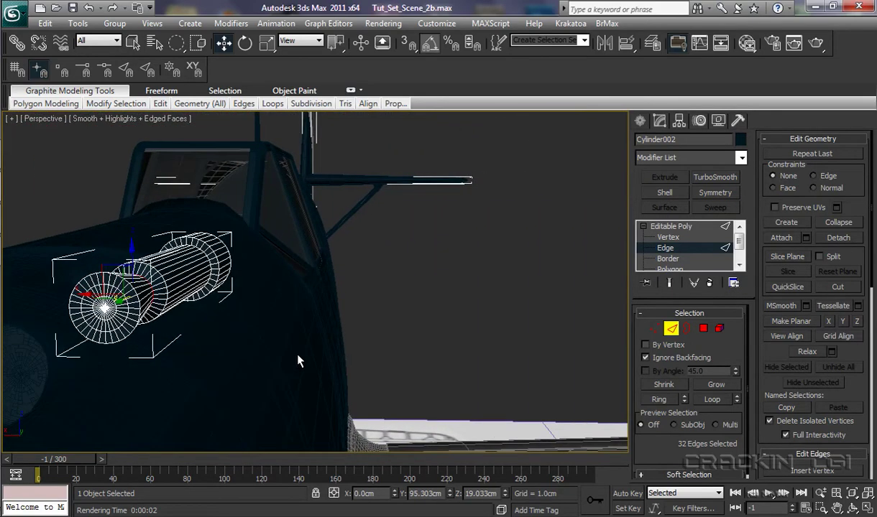
{"action": "middle_click_drag", "start_coordinate": [237, 355], "coordinate": [397, 327], "text": "alt"}
{"action": "scroll", "coordinate": [686, 248], "scroll_direction": "down", "scroll_amount": 2}
Step: Select the end cap's centre polygons and try pushing them inward, then undo
{"action": "left_click", "coordinate": [668, 248]}
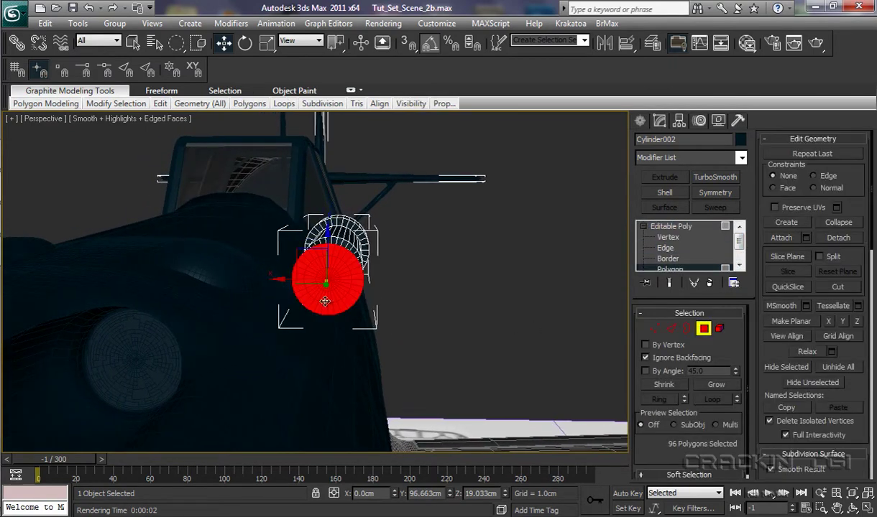
{"action": "left_click", "coordinate": [466, 271]}
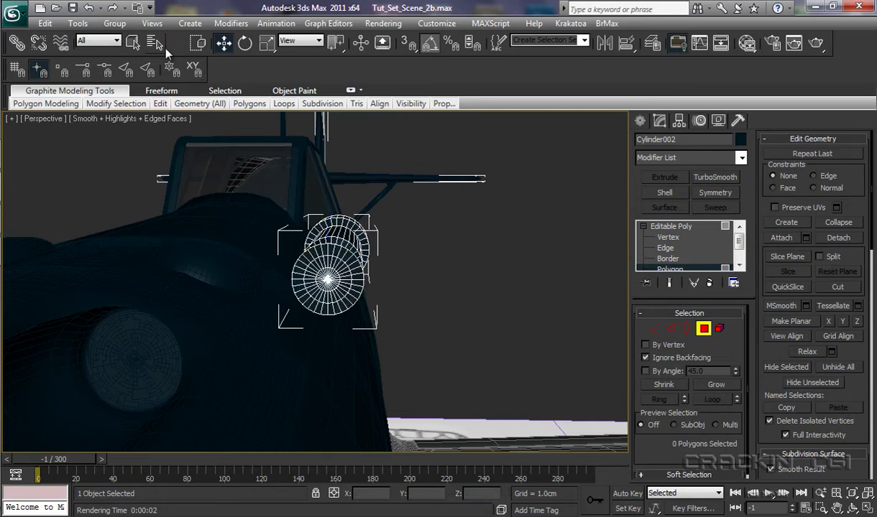
{"action": "left_click", "coordinate": [134, 44]}
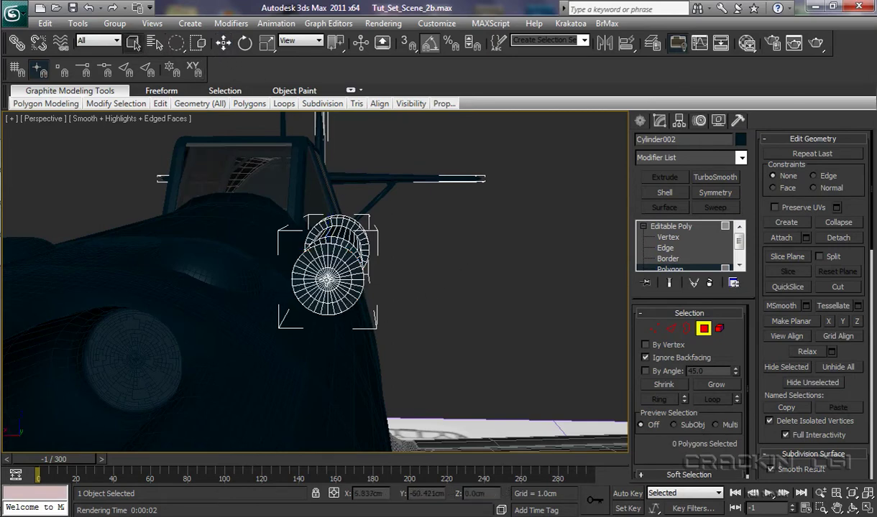
{"action": "left_click_drag", "start_coordinate": [311, 264], "coordinate": [332, 285]}
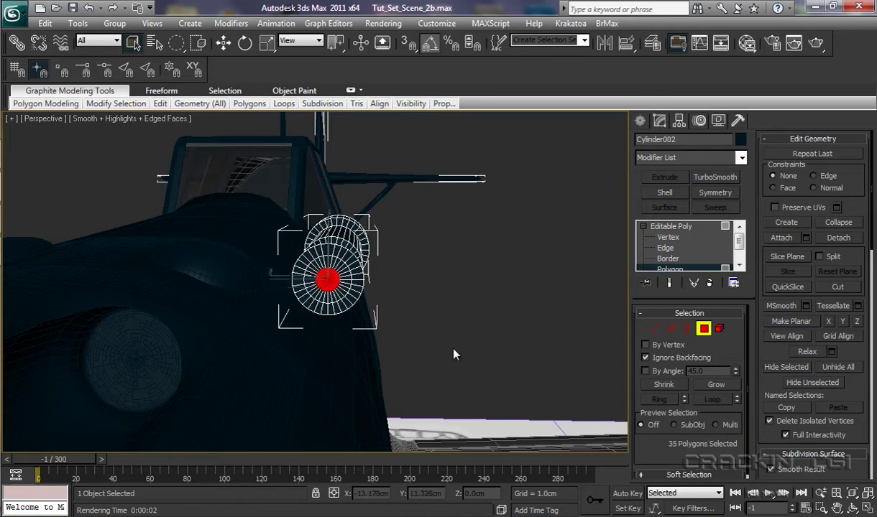
{"action": "middle_click_drag", "start_coordinate": [455, 354], "coordinate": [394, 359], "text": "alt"}
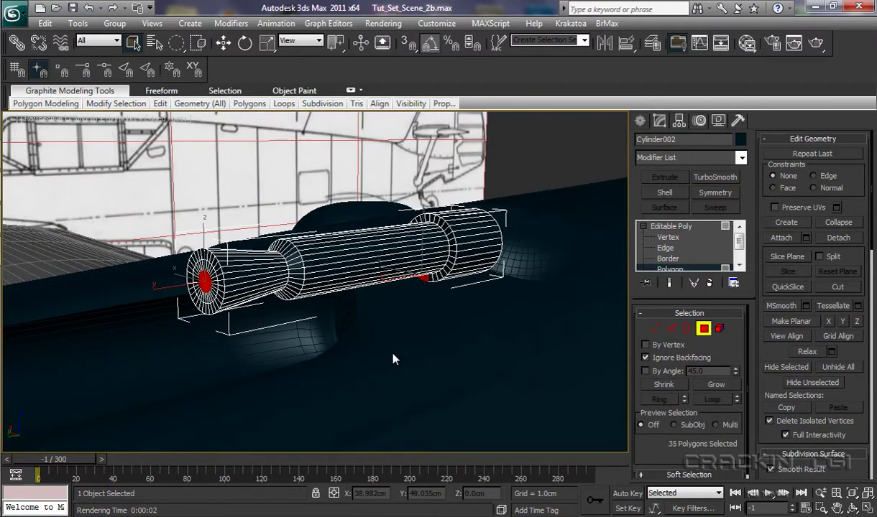
{"action": "key", "text": "w"}
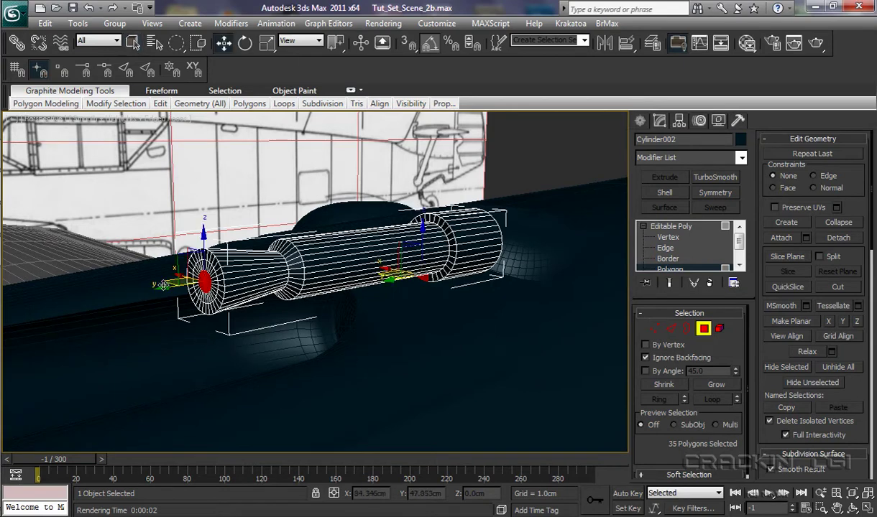
{"action": "left_click_drag", "start_coordinate": [172, 282], "coordinate": [237, 298]}
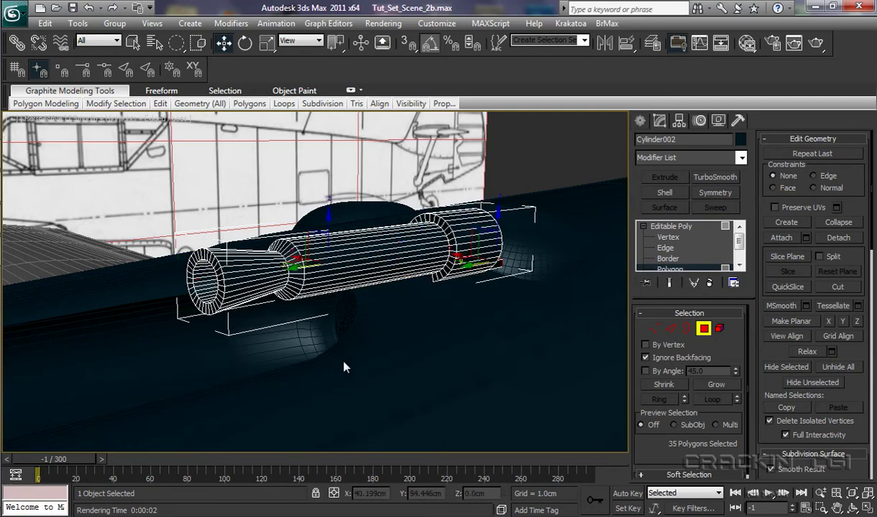
{"action": "middle_click_drag", "start_coordinate": [346, 368], "coordinate": [399, 349], "text": "alt"}
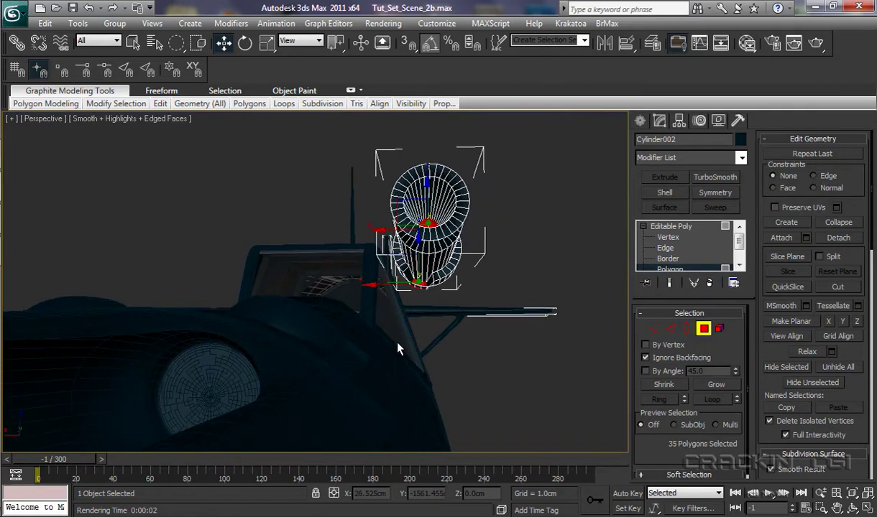
{"action": "left_click", "coordinate": [89, 8]}
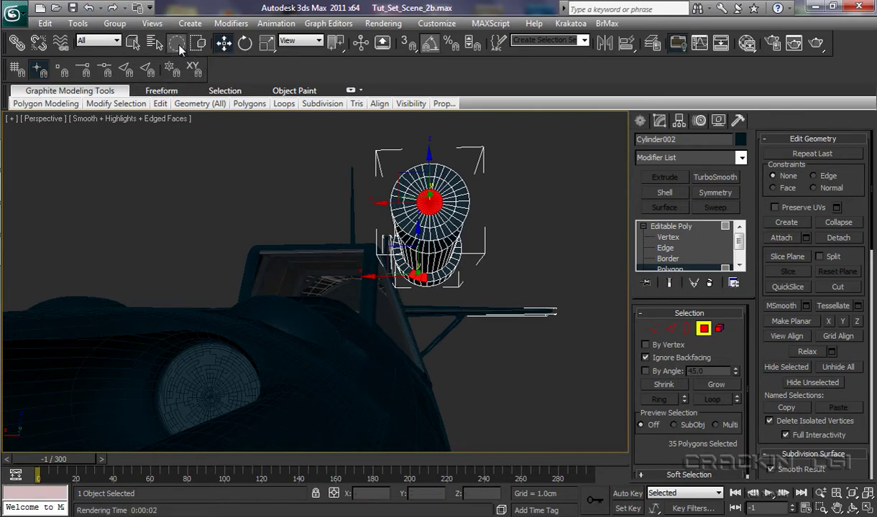
Step: Reselect the 32 front-cap polygons and sink them about 1.6cm into the barrel
{"action": "left_click_drag", "start_coordinate": [176, 42], "coordinate": [176, 43]}
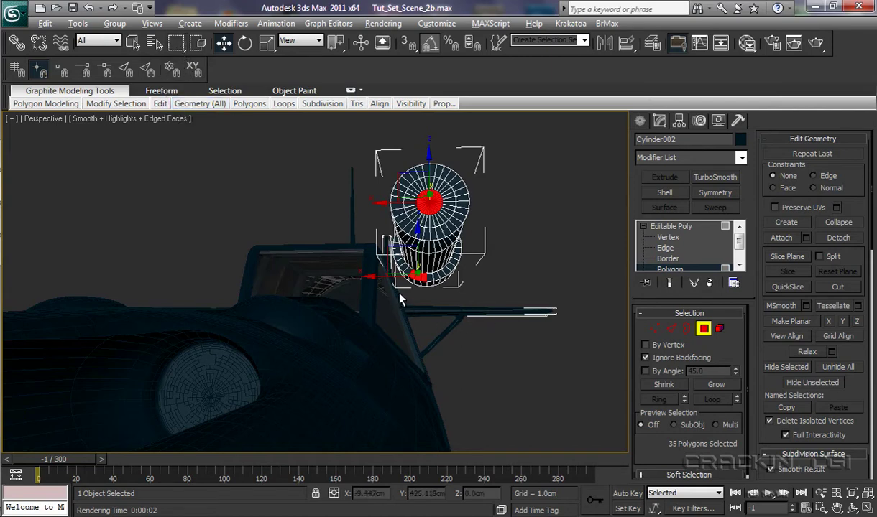
{"action": "left_click_drag", "start_coordinate": [398, 291], "coordinate": [441, 275]}
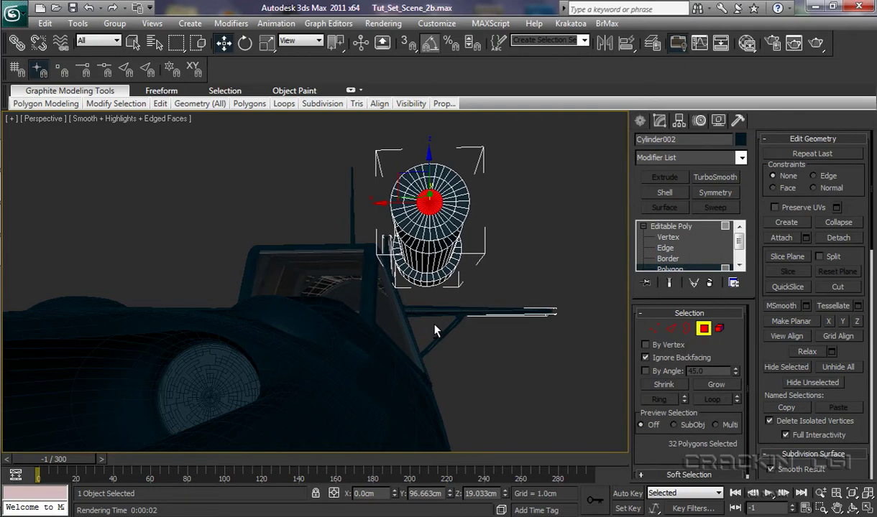
{"action": "middle_click_drag", "start_coordinate": [433, 330], "coordinate": [380, 342], "text": "alt"}
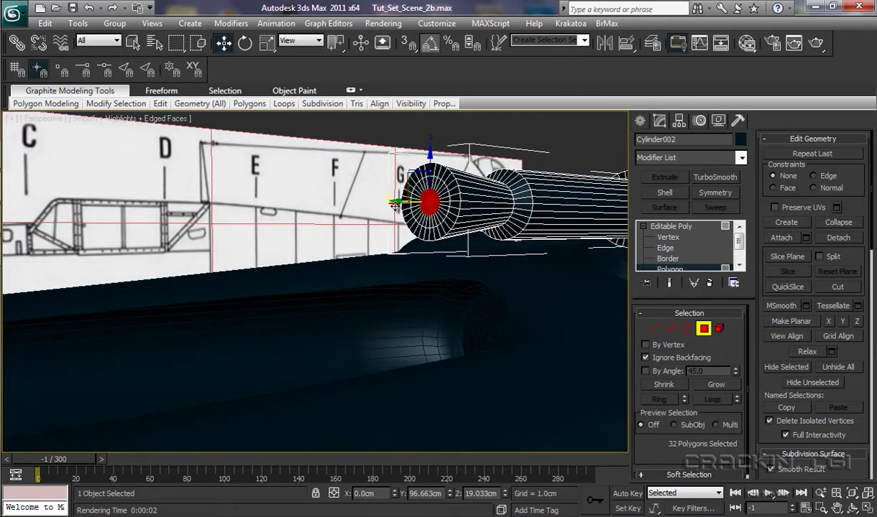
{"action": "middle_click_drag", "start_coordinate": [384, 257], "coordinate": [388, 218], "text": "alt"}
{"action": "left_click_drag", "start_coordinate": [384, 204], "coordinate": [386, 338]}
{"action": "middle_click_drag", "start_coordinate": [386, 338], "coordinate": [440, 354], "text": "alt"}
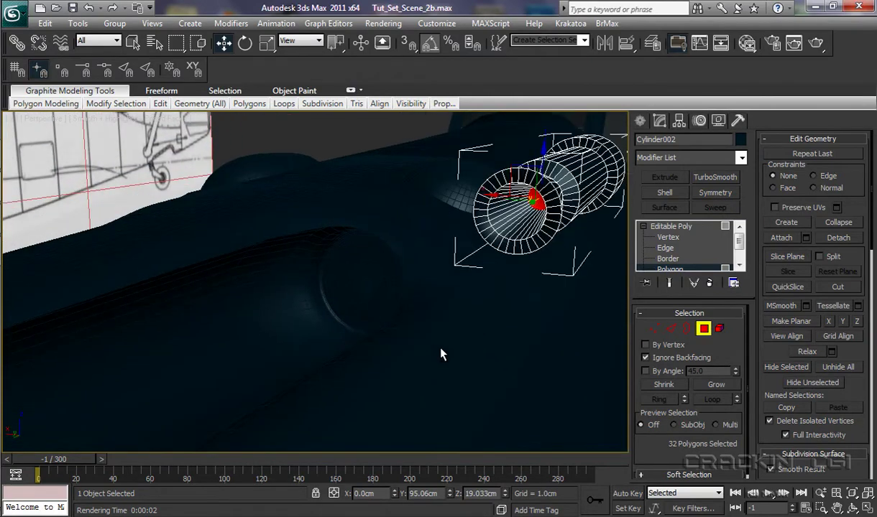
Step: Exit Polygon level and move the barrel sideways and down toward the nose recess
{"action": "left_click", "coordinate": [670, 227]}
{"action": "middle_click_drag", "start_coordinate": [529, 332], "coordinate": [522, 363], "text": "alt"}
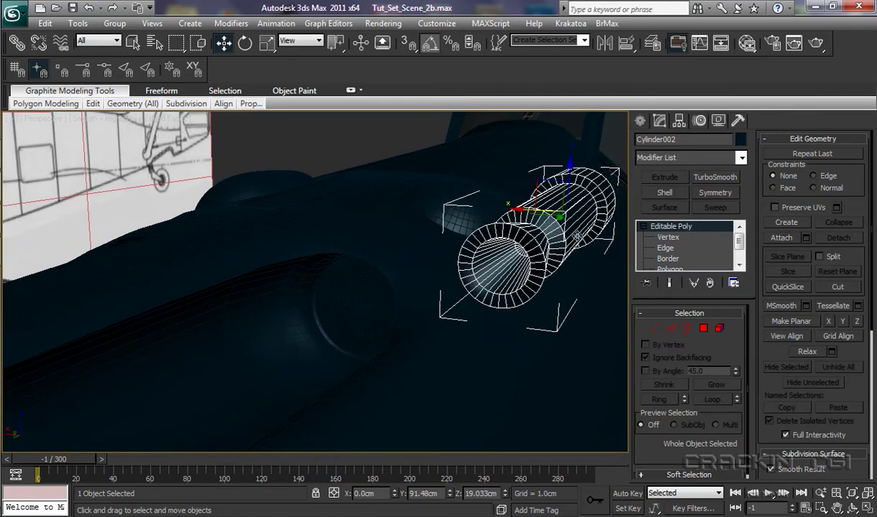
{"action": "left_click_drag", "start_coordinate": [518, 212], "coordinate": [313, 194]}
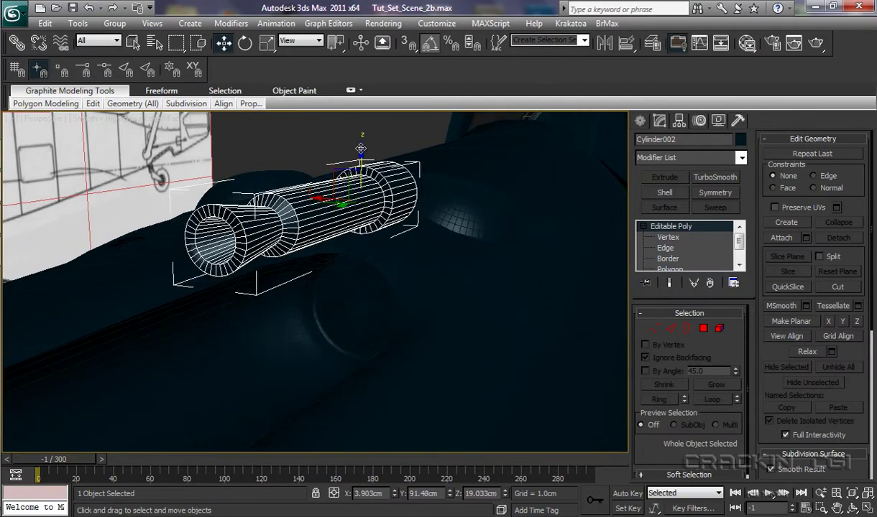
{"action": "left_click_drag", "start_coordinate": [360, 151], "coordinate": [354, 279]}
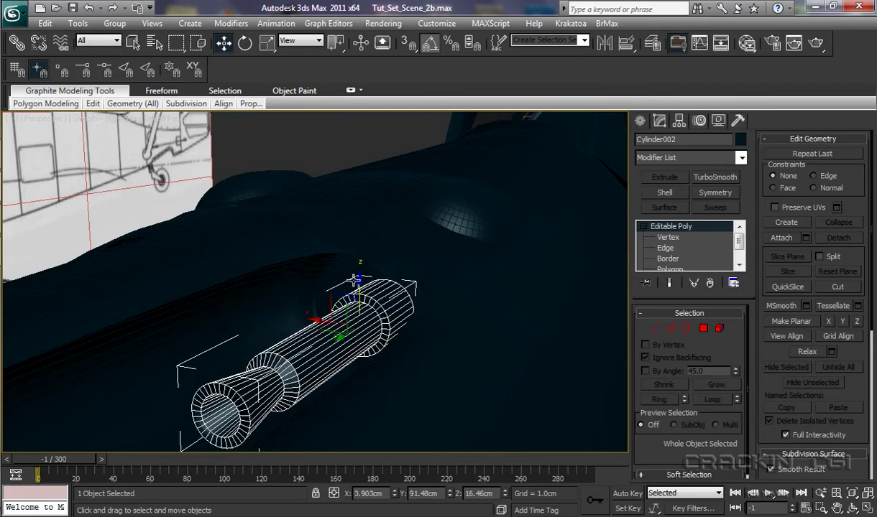
{"action": "middle_click_drag", "start_coordinate": [405, 408], "coordinate": [424, 394], "text": "alt"}
{"action": "left_click_drag", "start_coordinate": [273, 320], "coordinate": [209, 315]}
{"action": "middle_click_drag", "start_coordinate": [209, 315], "coordinate": [328, 327], "text": "alt"}
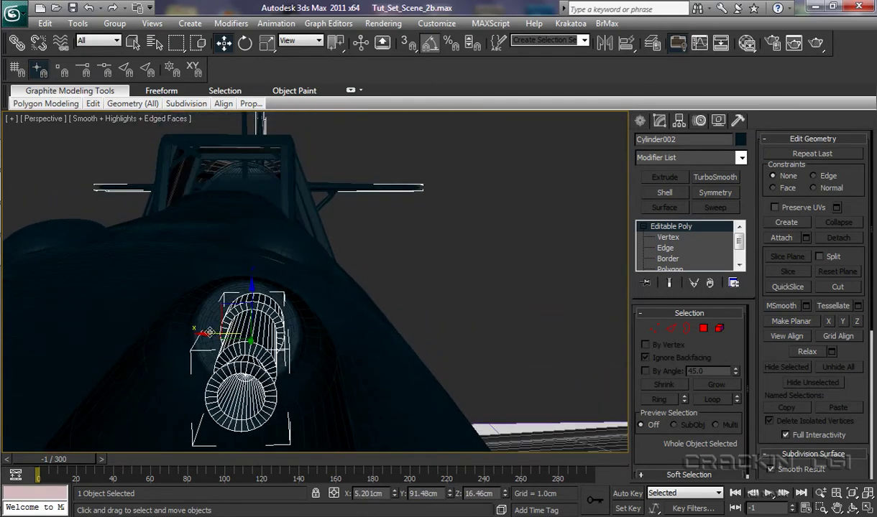
Step: Fine-tune the barrel's X, Y and Z position until it sits in the recess
{"action": "left_click_drag", "start_coordinate": [205, 335], "coordinate": [195, 333]}
{"action": "left_click_drag", "start_coordinate": [244, 289], "coordinate": [244, 296]}
{"action": "middle_click_drag", "start_coordinate": [307, 380], "coordinate": [274, 393], "text": "alt"}
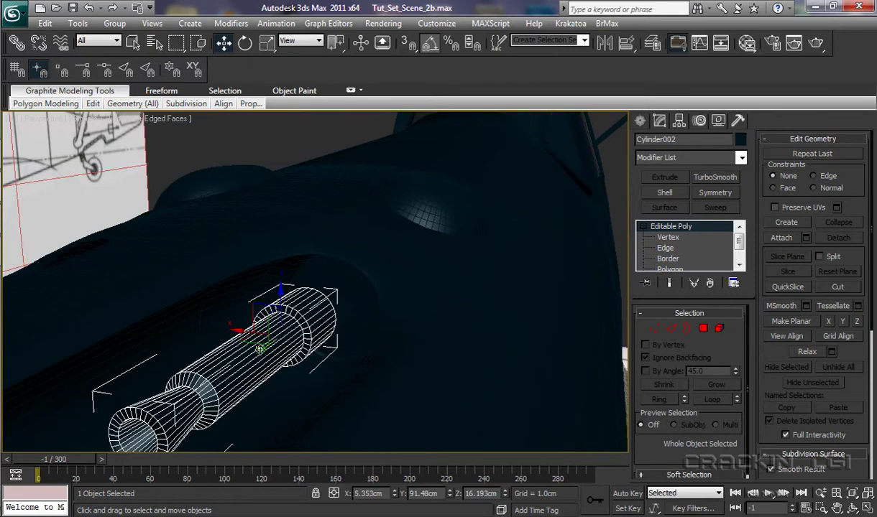
{"action": "left_click_drag", "start_coordinate": [260, 348], "coordinate": [320, 365]}
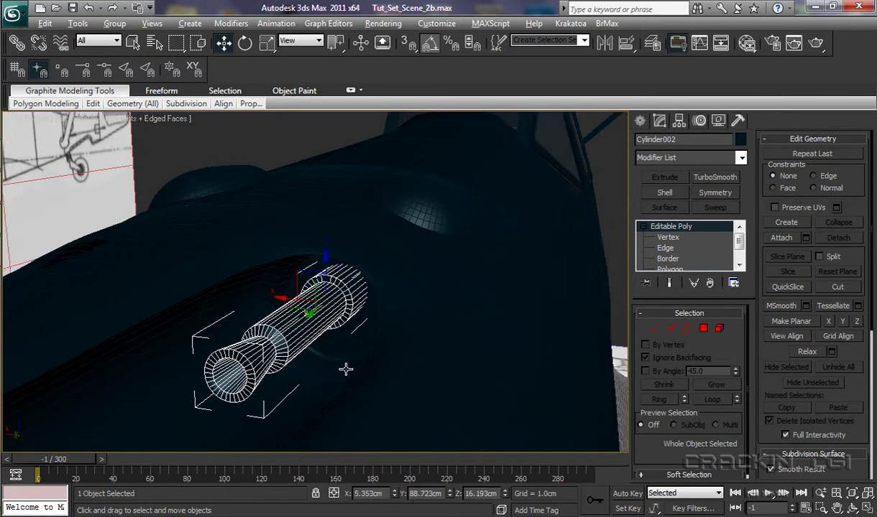
{"action": "middle_click_drag", "start_coordinate": [346, 370], "coordinate": [379, 369], "text": "alt"}
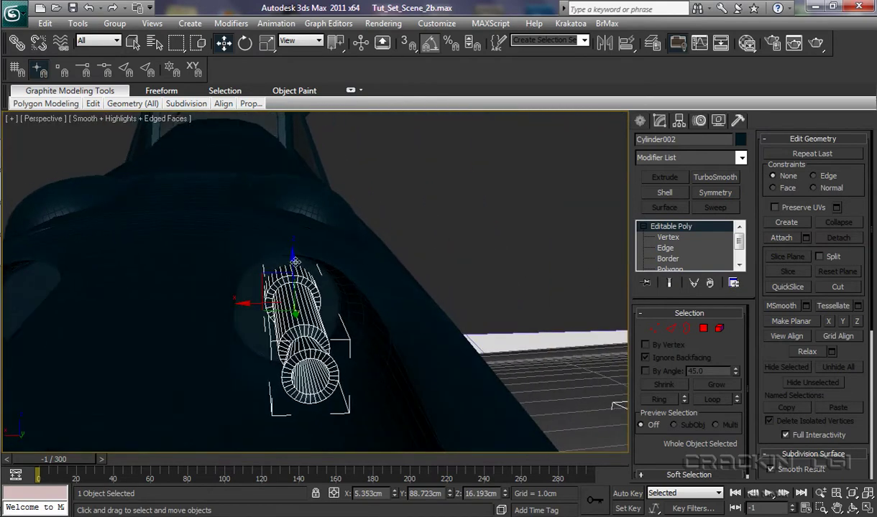
{"action": "left_click_drag", "start_coordinate": [293, 257], "coordinate": [247, 320]}
{"action": "middle_click_drag", "start_coordinate": [390, 358], "coordinate": [367, 375], "text": "alt"}
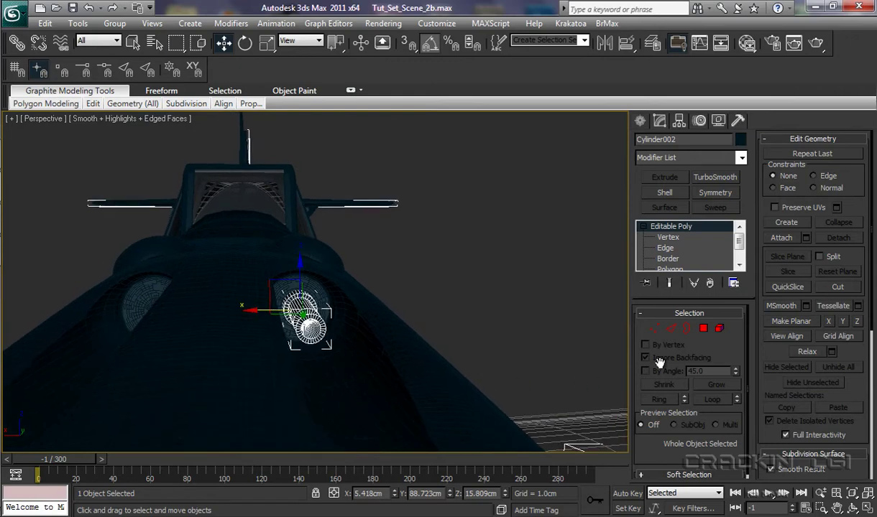
Step: Mirror a copy of the barrel housing on X and slide it into the opposite nose recess
{"action": "left_click", "coordinate": [607, 44]}
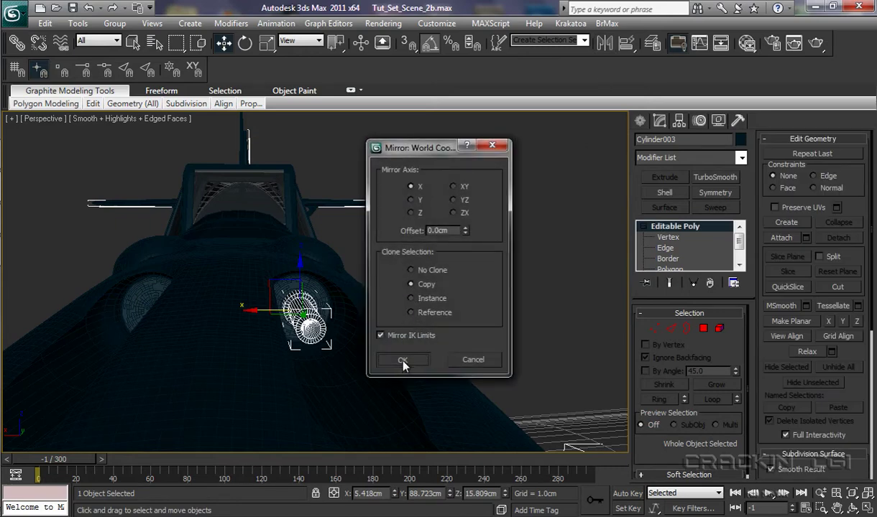
{"action": "left_click", "coordinate": [397, 361]}
{"action": "left_click_drag", "start_coordinate": [252, 311], "coordinate": [104, 311]}
{"action": "mouse_move", "coordinate": [172, 382]}
{"action": "middle_mouse_down", "text": "alt"}
{"action": "mouse_move", "coordinate": [191, 378]}
{"action": "mouse_move", "coordinate": [184, 394]}
{"action": "middle_mouse_up", "text": "alt"}
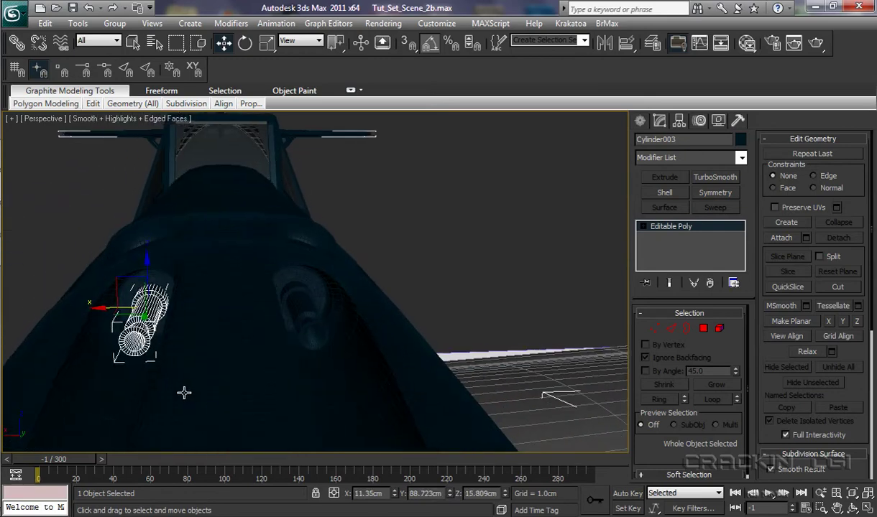
Step: Attach both barrel cylinders to the Fuselage editable poly, then orbit to a rear three-quarter view
{"action": "left_click", "coordinate": [410, 364]}
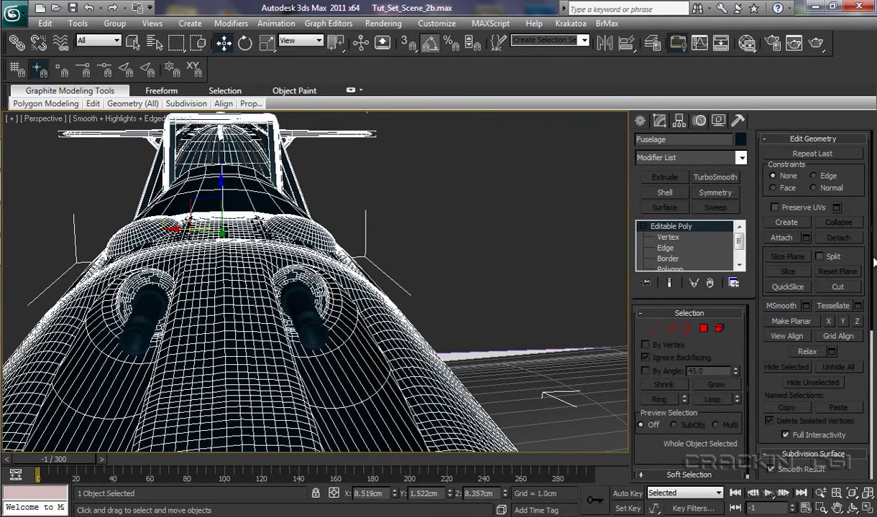
{"action": "left_click", "coordinate": [792, 240]}
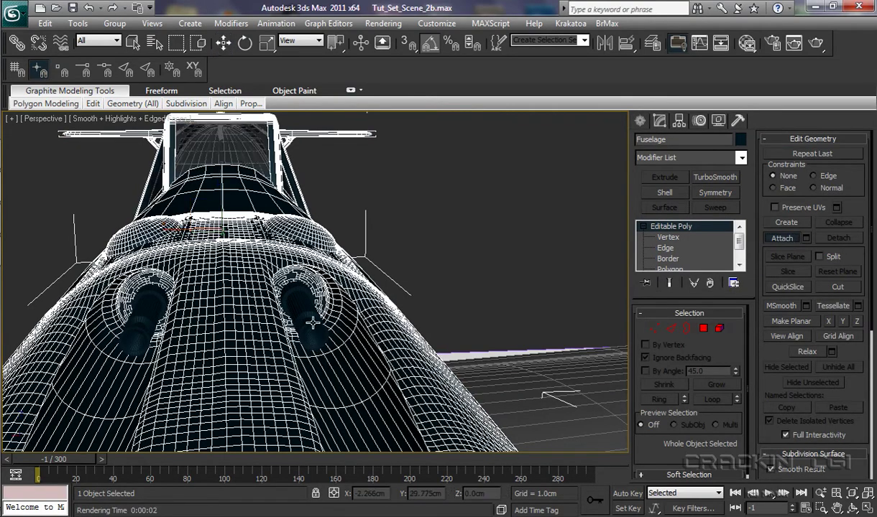
{"action": "left_click", "coordinate": [312, 323]}
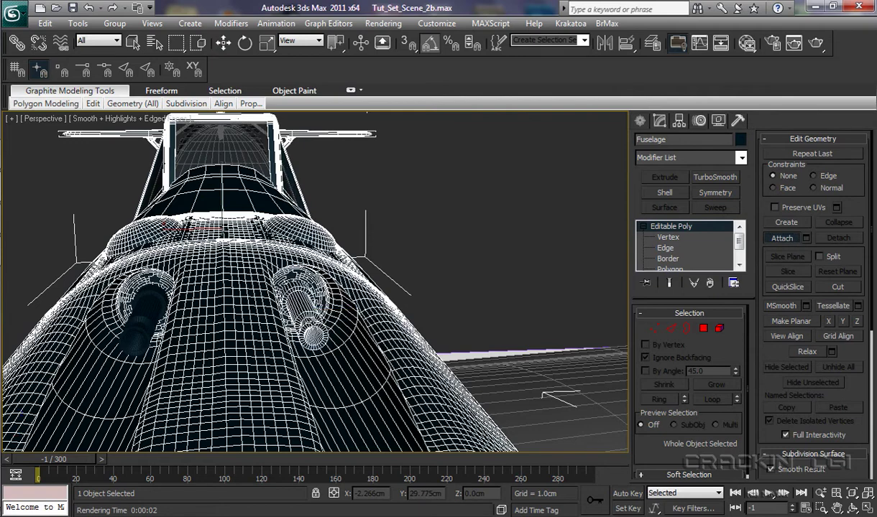
{"action": "left_click", "coordinate": [146, 319]}
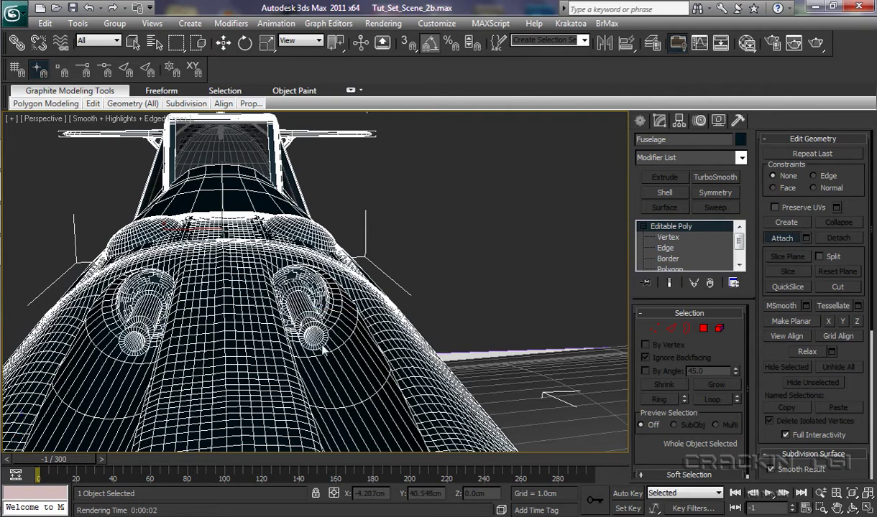
{"action": "middle_click_drag", "start_coordinate": [528, 350], "coordinate": [548, 199], "text": "alt"}
{"action": "middle_click_drag", "start_coordinate": [540, 233], "coordinate": [629, 248], "text": "alt"}
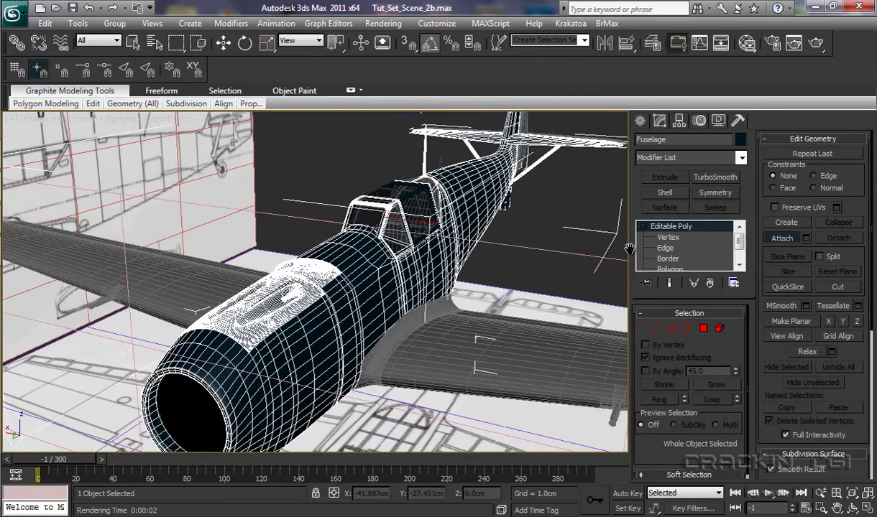
Step: Render the Perspective viewport from Render Setup
{"action": "left_click", "coordinate": [770, 44]}
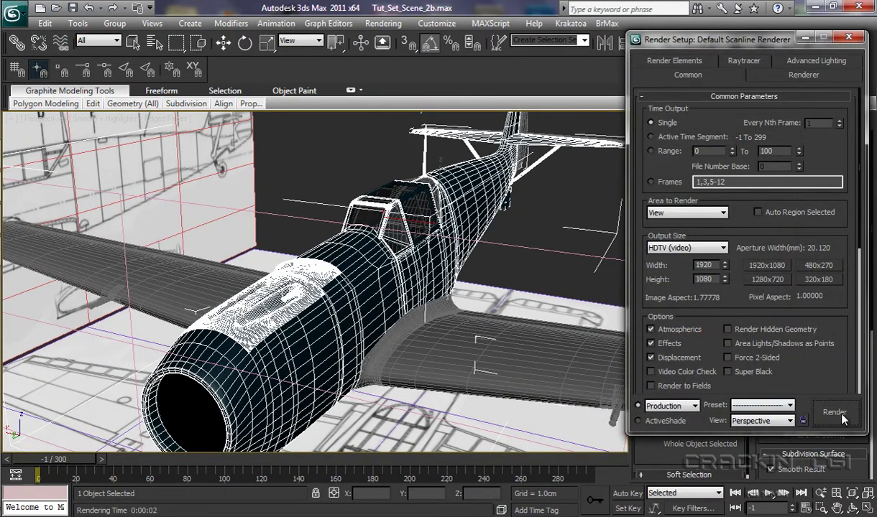
{"action": "left_click", "coordinate": [835, 414]}
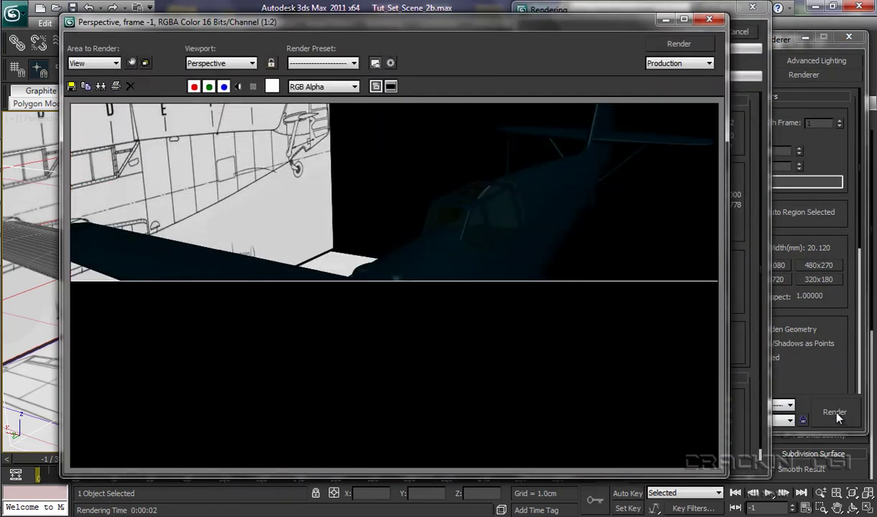